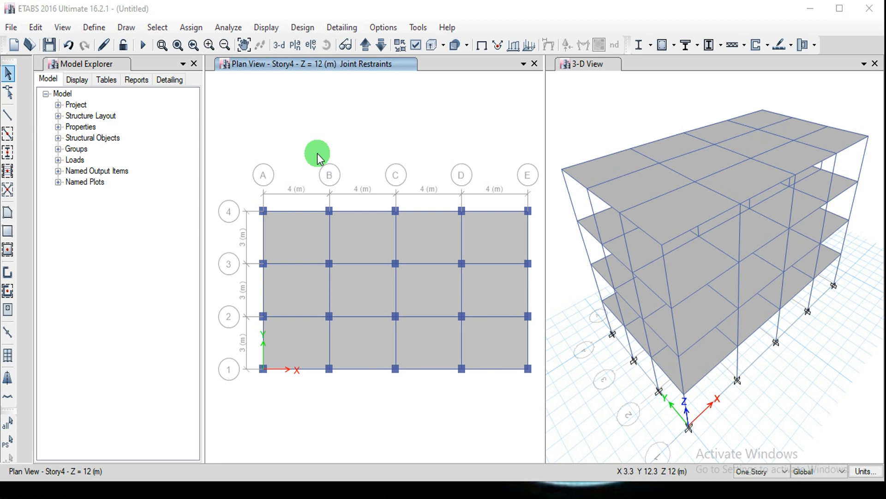
pyautogui.click(95, 27)
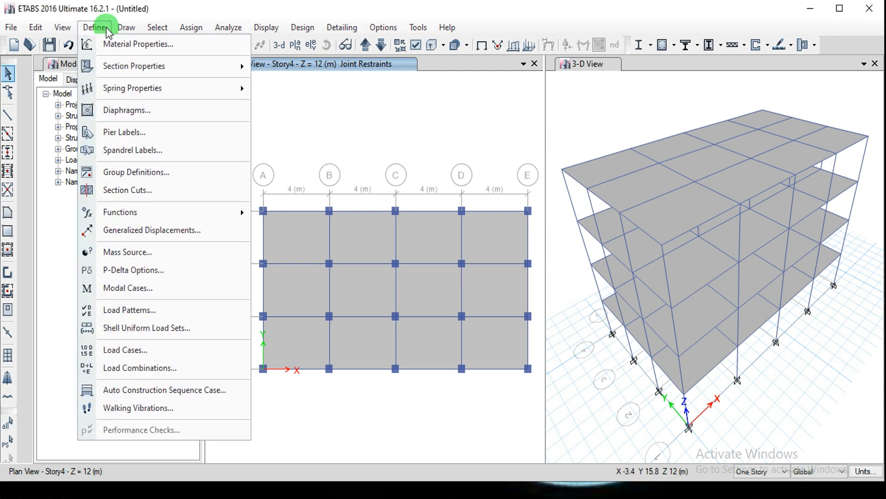
pyautogui.click(127, 315)
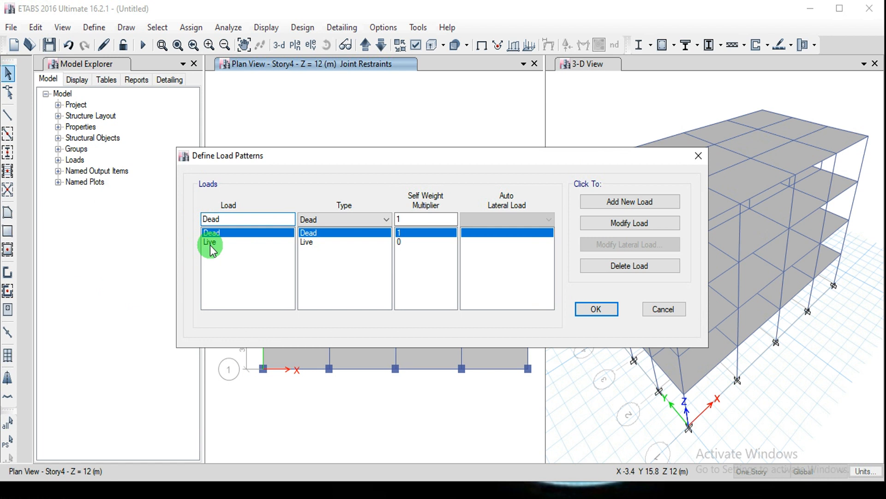
pyautogui.doubleClick(216, 219)
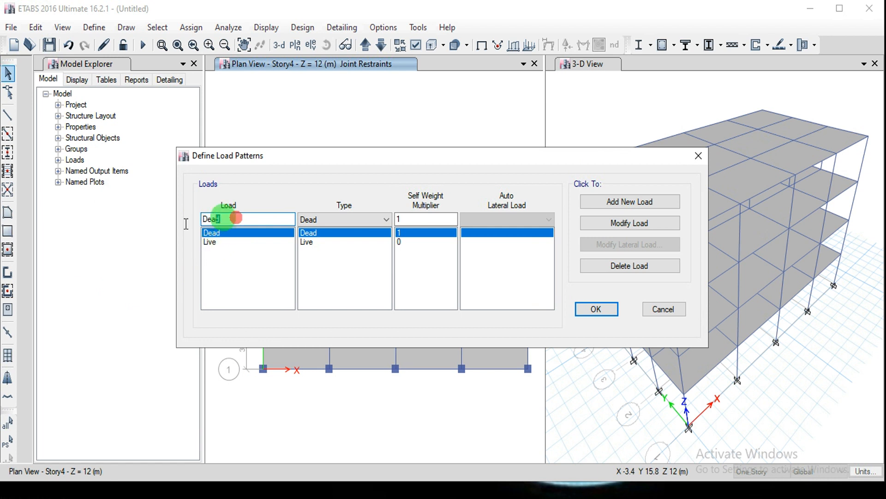
pyautogui.write('12')
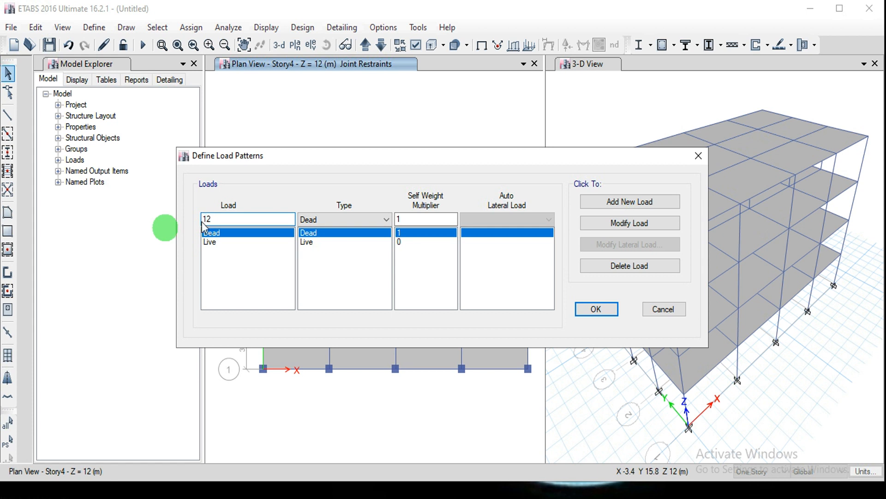
pyautogui.click(329, 219)
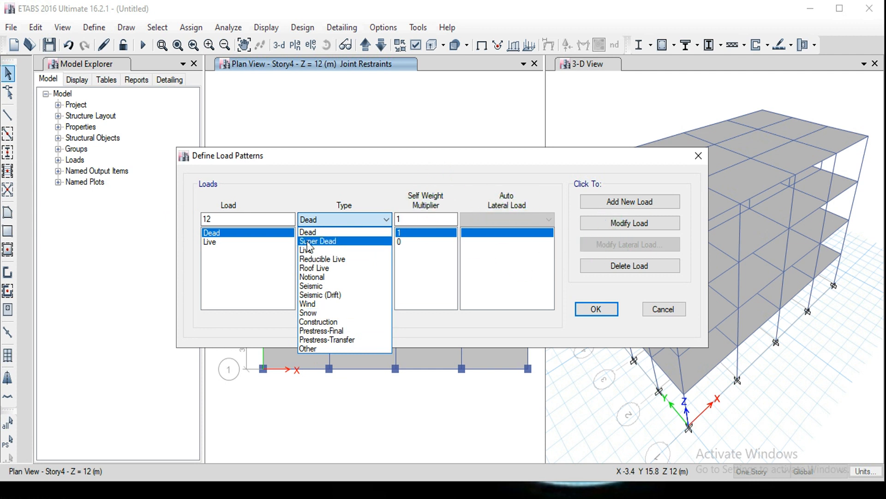
pyautogui.click(273, 222)
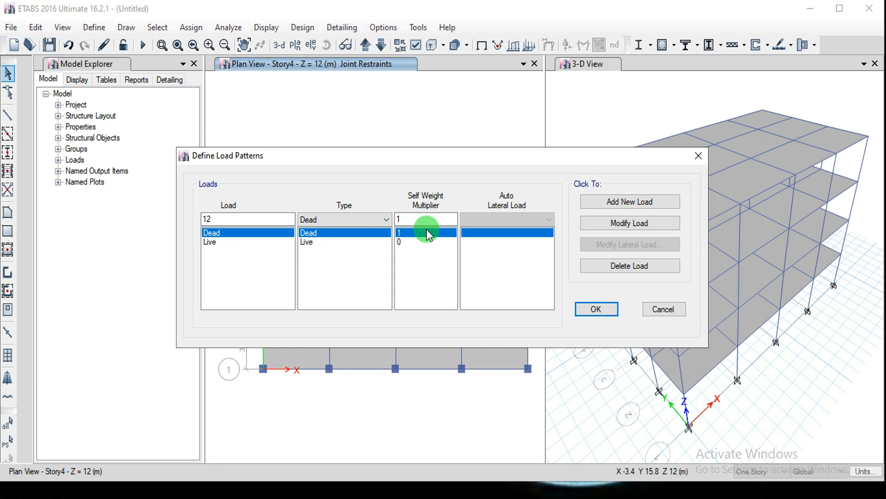
pyautogui.click(251, 217)
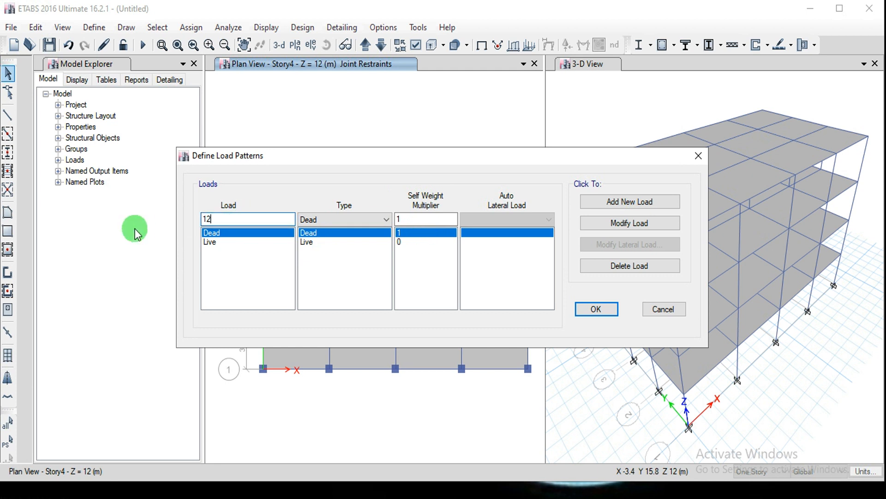
pyautogui.click(665, 308)
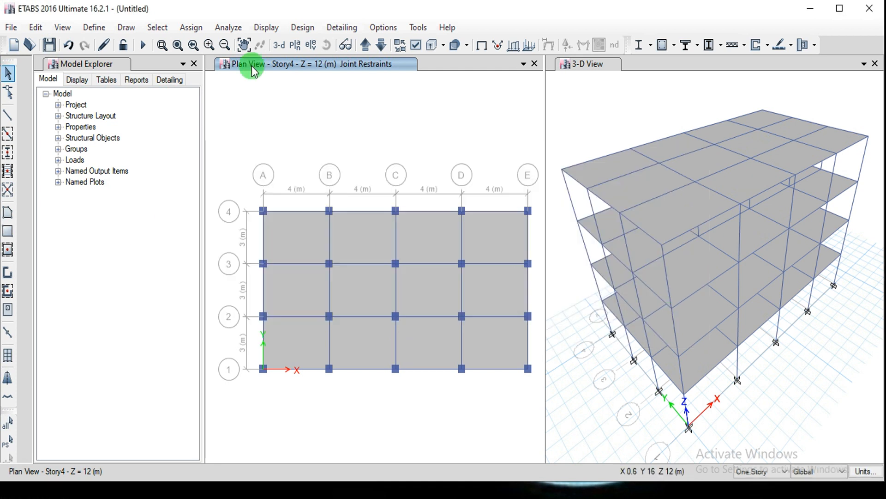
# Step: Review the types and self-weight multipliers of the Dead and Live load patterns, and accept the definitions
pyautogui.click(102, 31)
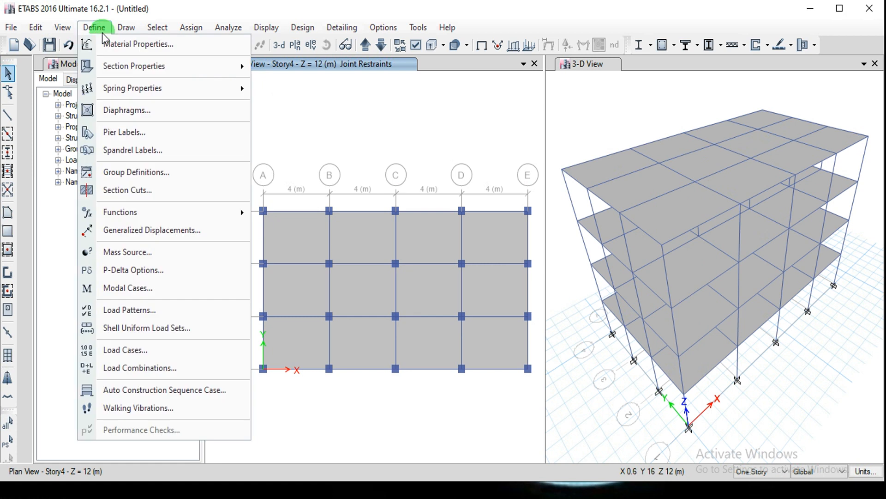
pyautogui.click(146, 304)
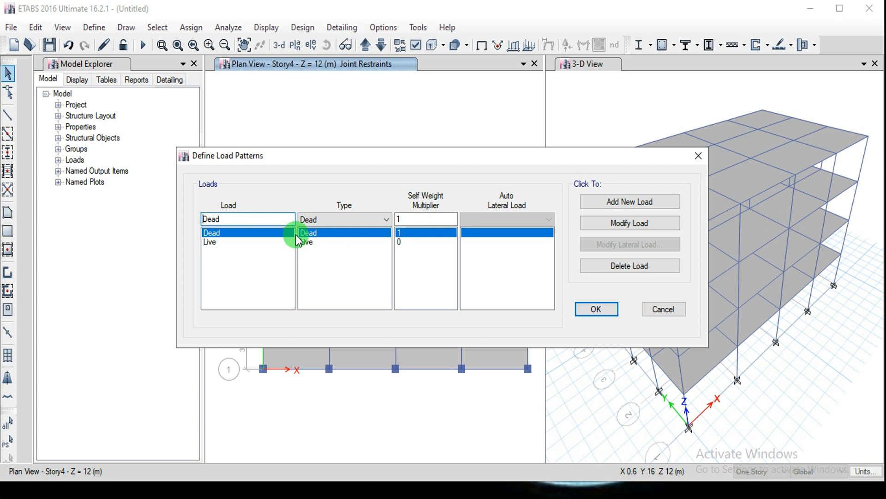
pyautogui.click(418, 242)
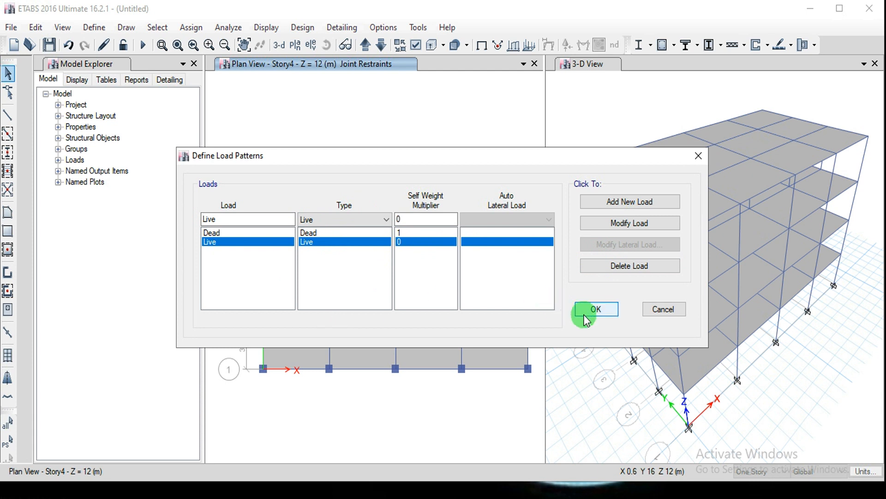
pyautogui.click(596, 309)
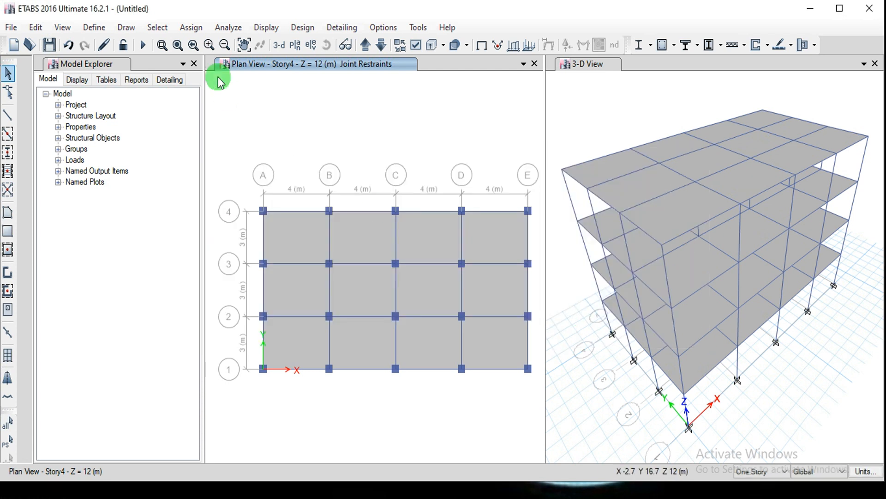
pyautogui.click(228, 114)
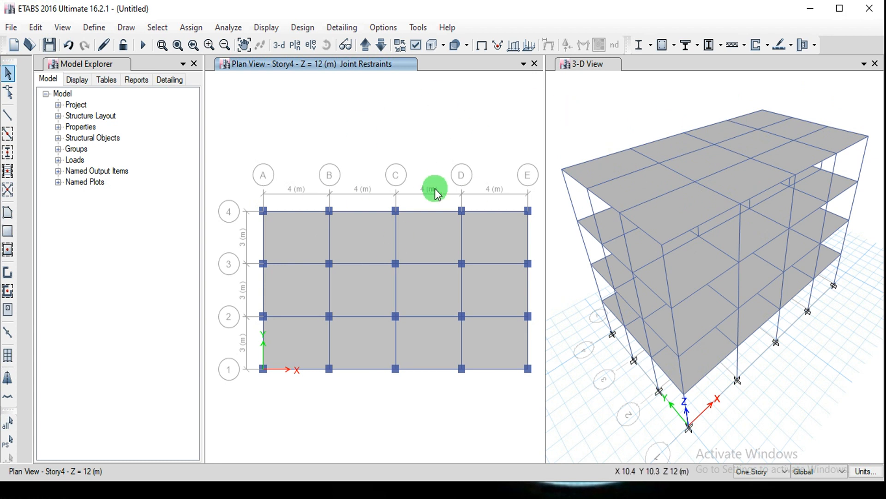
pyautogui.click(192, 31)
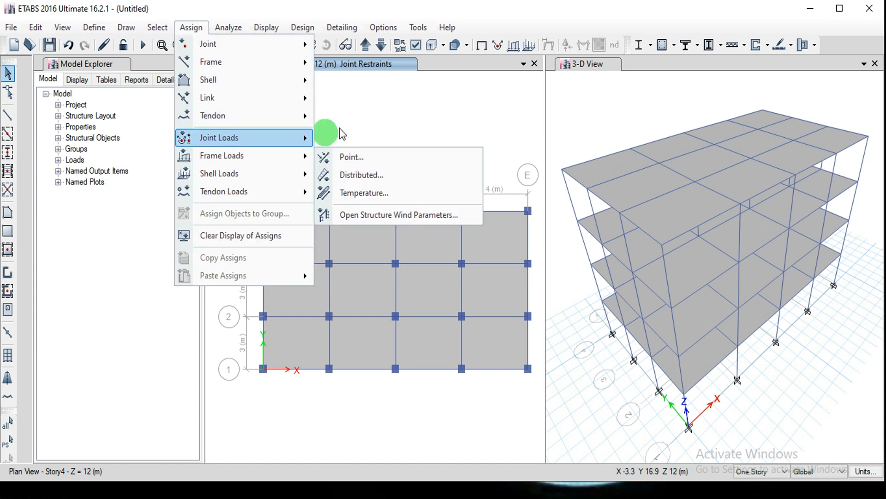
pyautogui.click(353, 128)
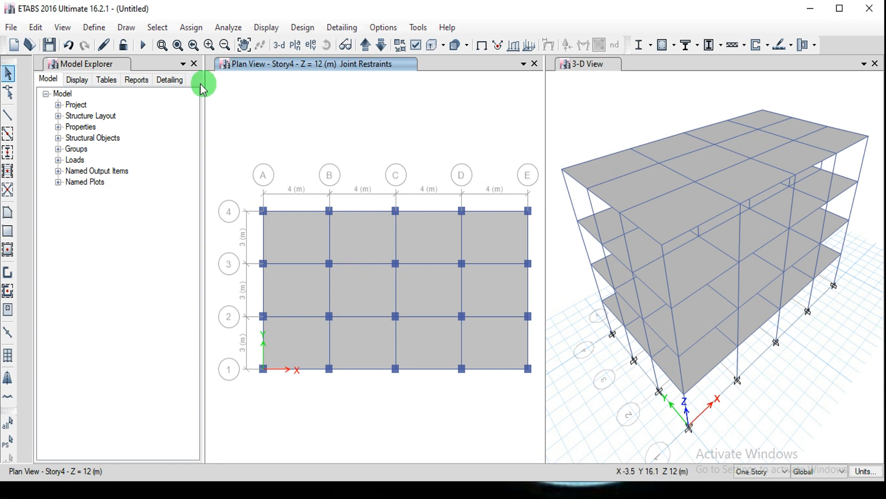
pyautogui.click(159, 29)
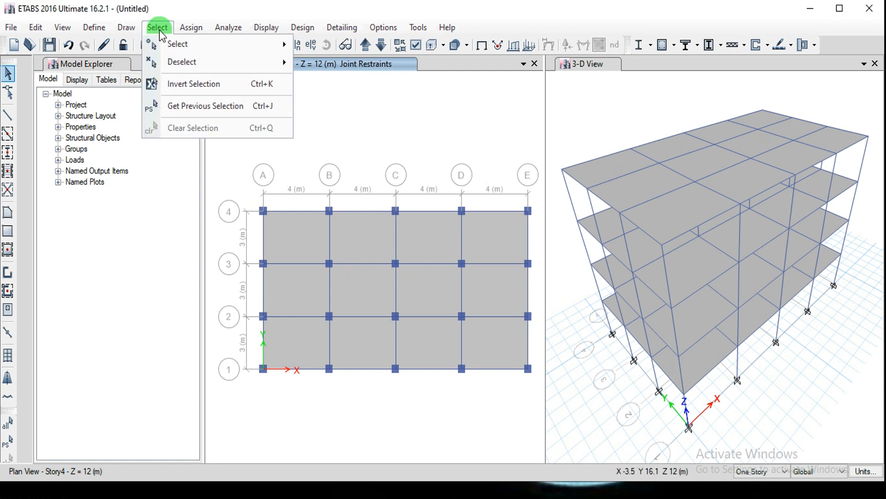
pyautogui.moveTo(175, 43)
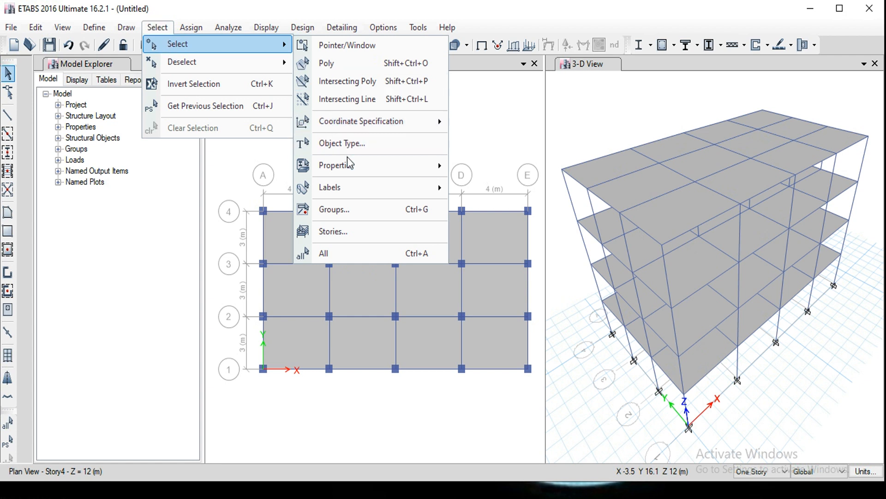
pyautogui.moveTo(350, 164)
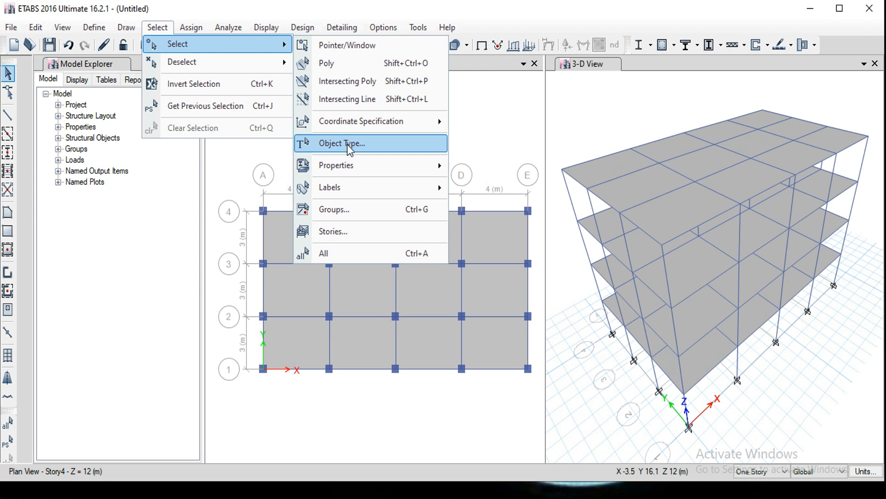
pyautogui.click(350, 147)
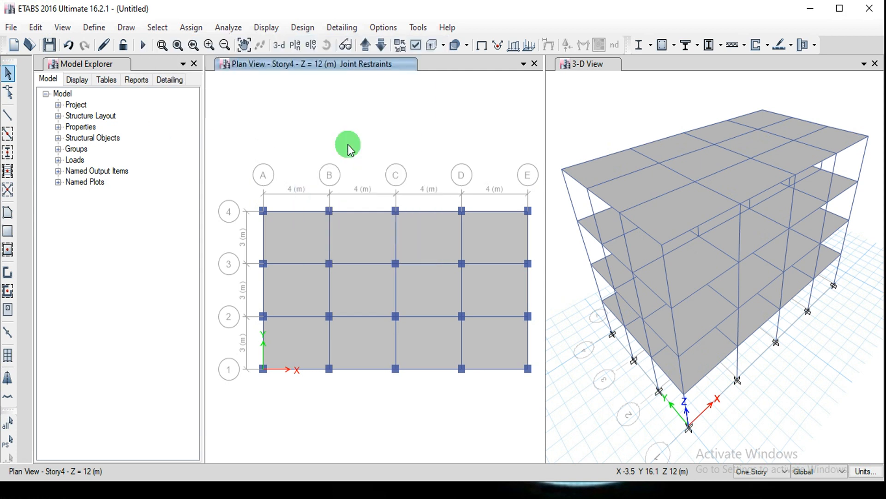
pyautogui.click(365, 169)
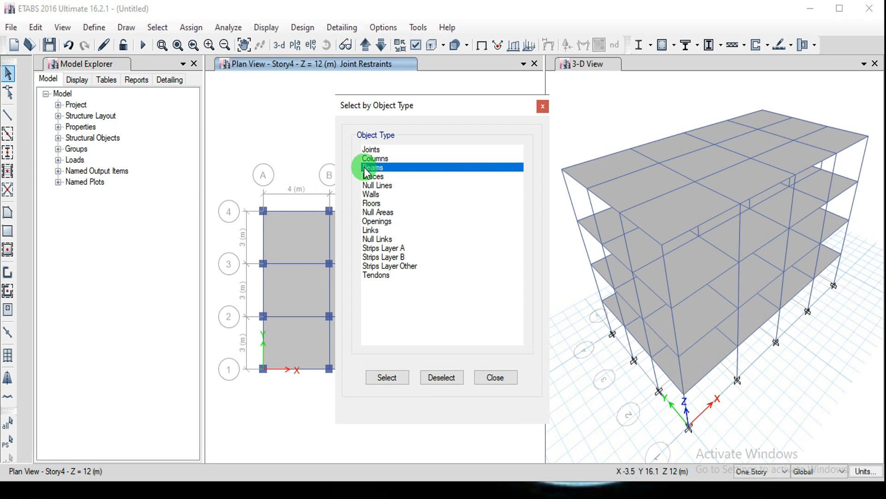
pyautogui.click(543, 106)
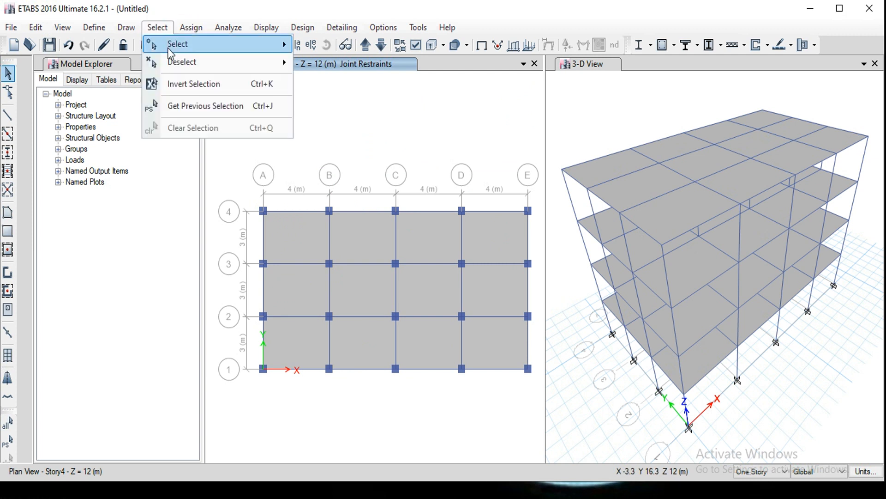
# Step: Select all frames in the model that use the BEAM 300 X 230 section property
pyautogui.moveTo(180, 44)
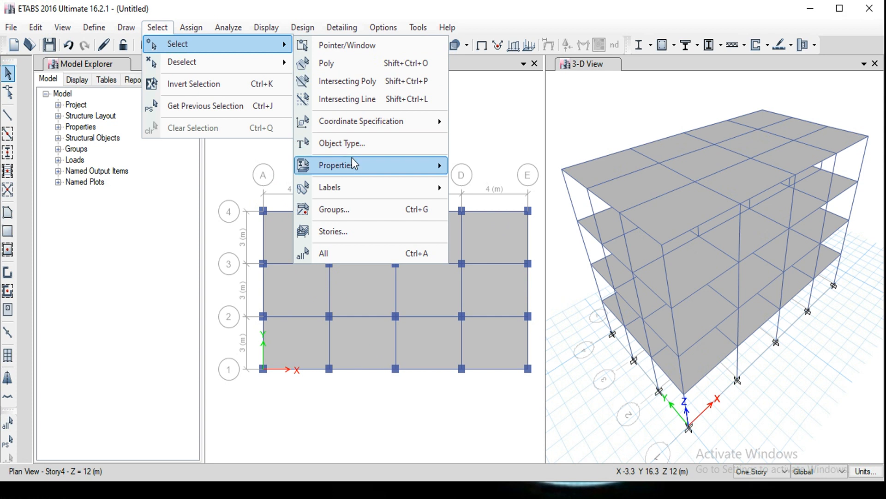
pyautogui.moveTo(354, 164)
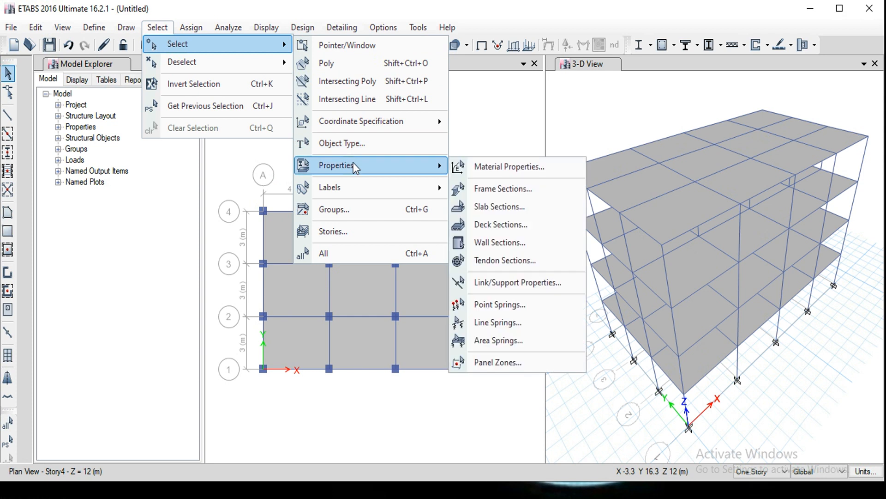
pyautogui.click(485, 188)
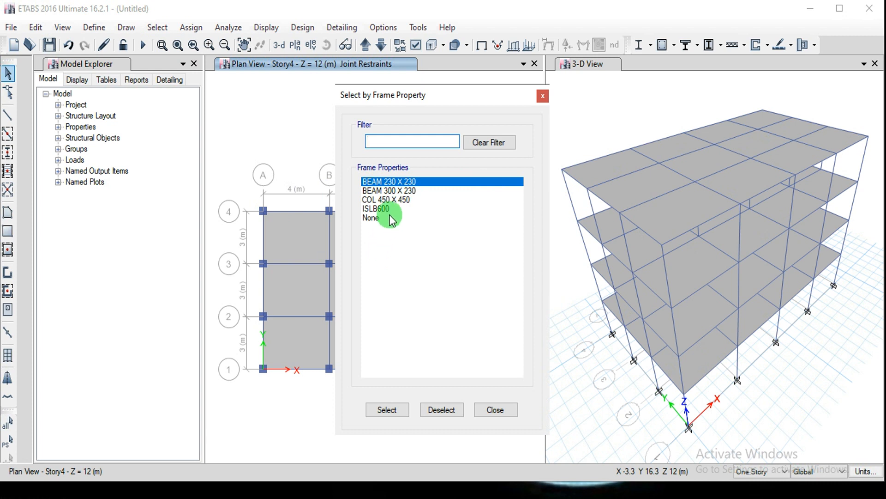
pyautogui.click(379, 189)
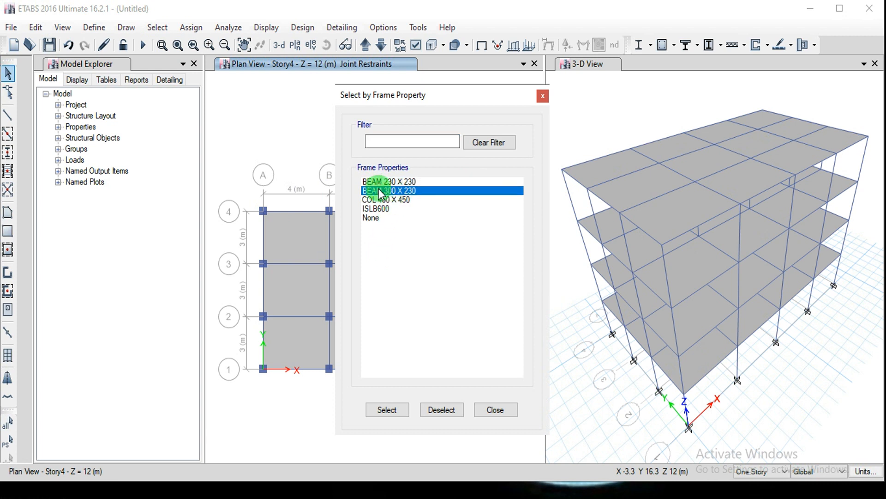
pyautogui.click(387, 410)
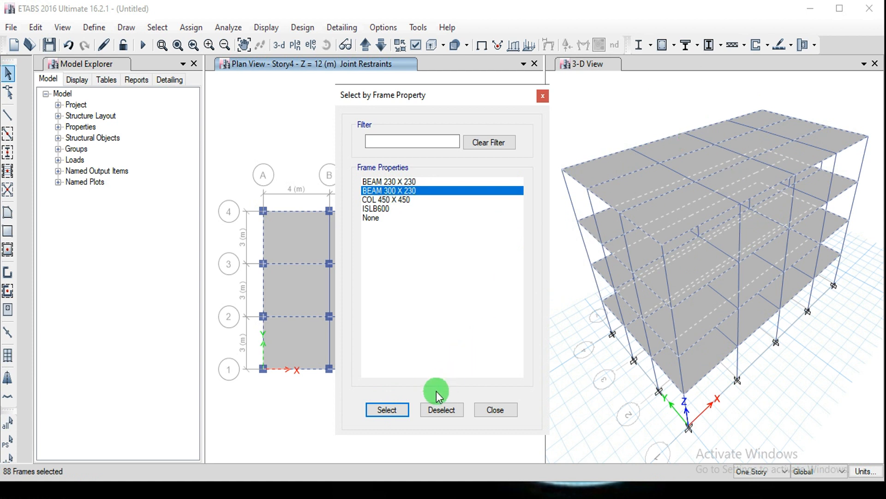
pyautogui.click(486, 406)
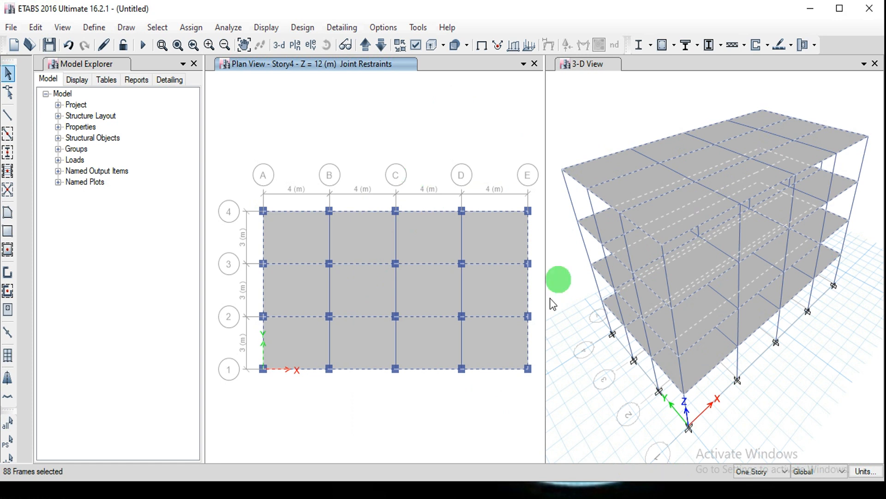
# Step: Switch to Calculator and compute the product 0.23 × 1 × 3 × 19
pyautogui.click(554, 488)
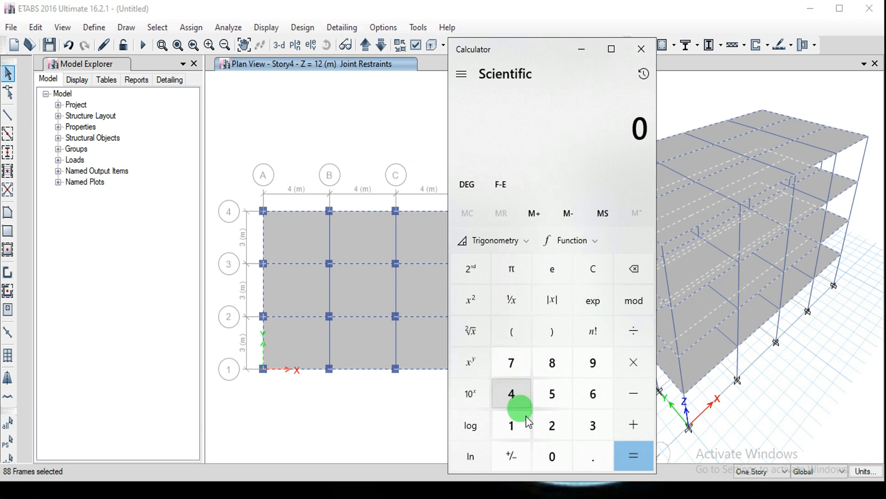
pyautogui.write('0.23')
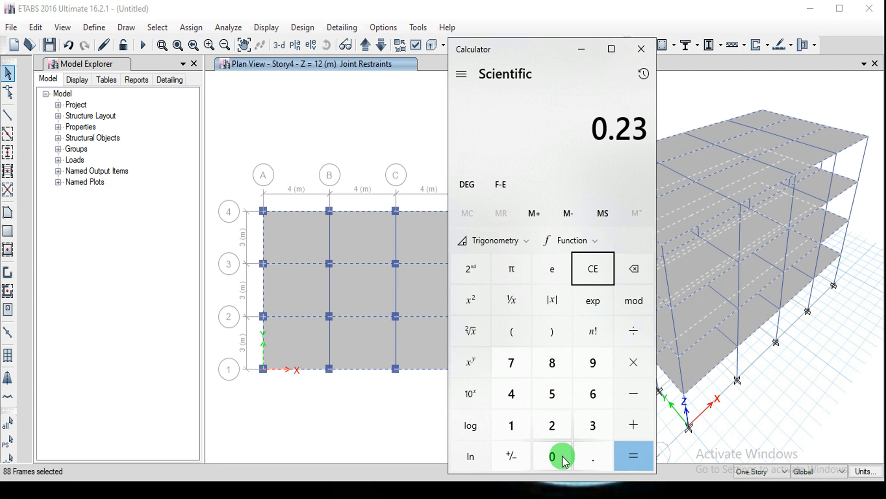
pyautogui.write('*1')
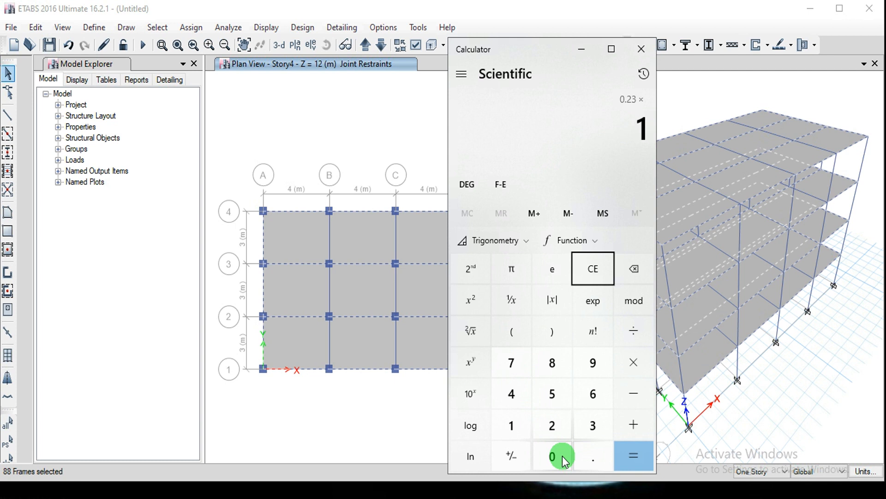
pyautogui.write('*')
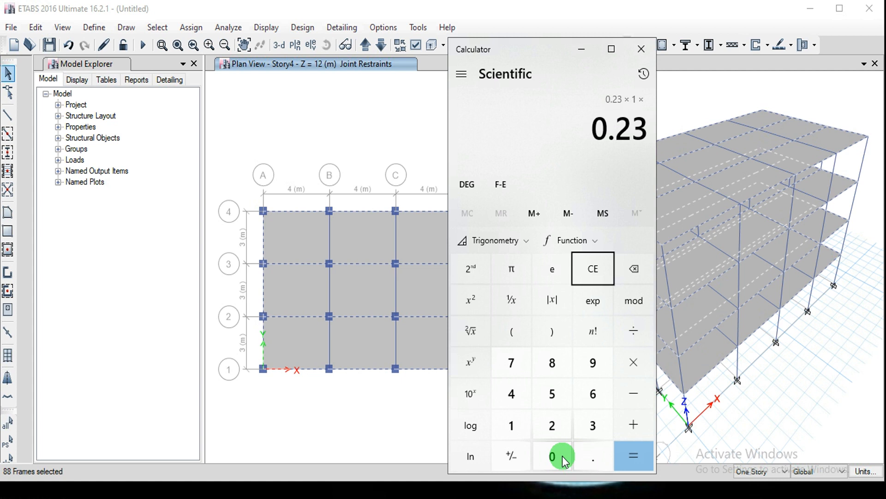
pyautogui.write('3')
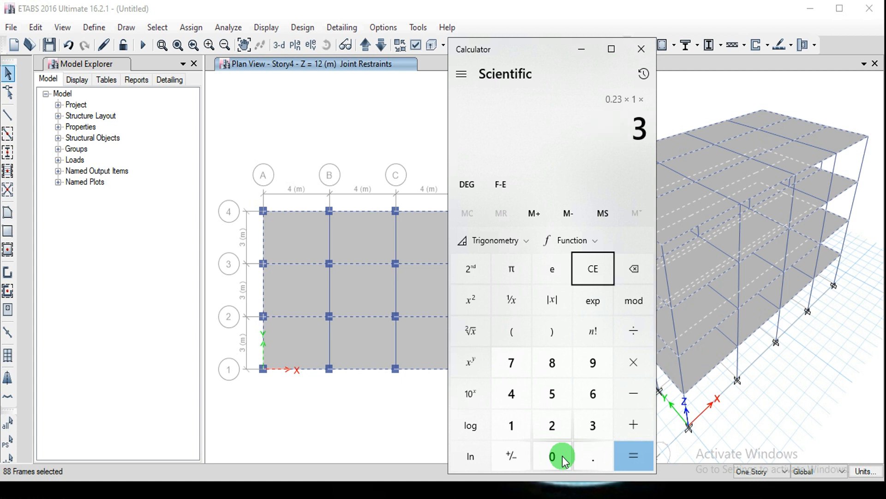
pyautogui.write('*')
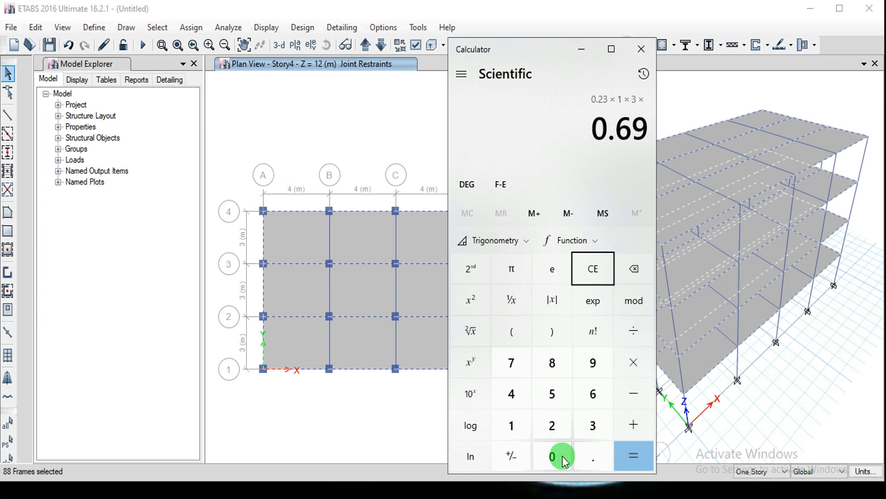
pyautogui.write('19')
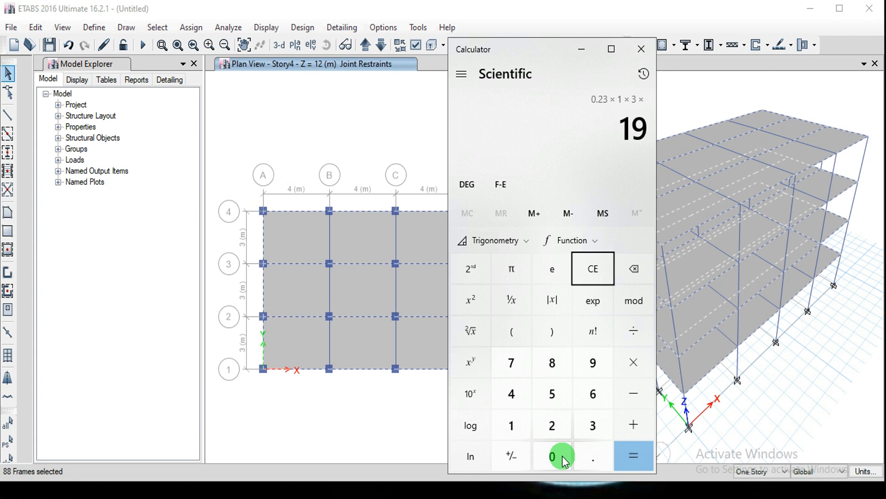
pyautogui.click(623, 458)
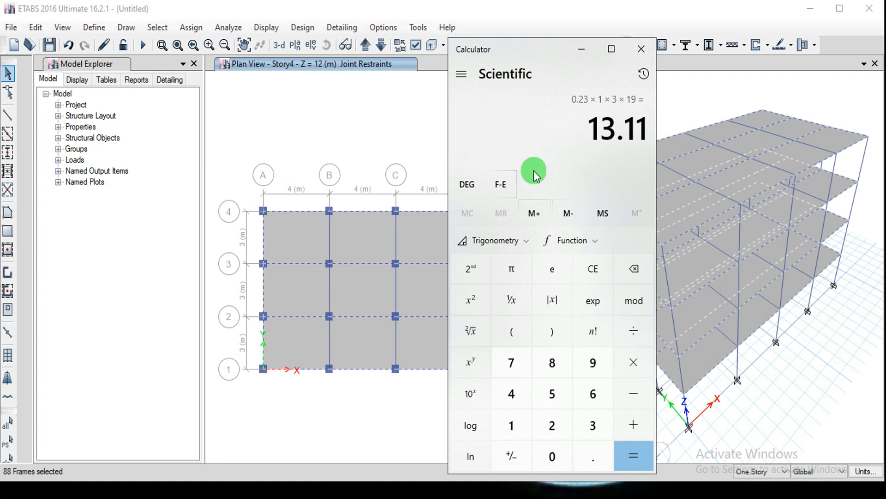
# Step: Return to ETABS and add a 13.11 kN/m uniform distributed Dead load in the gravity direction to the selected beams' existing loads
pyautogui.click(582, 48)
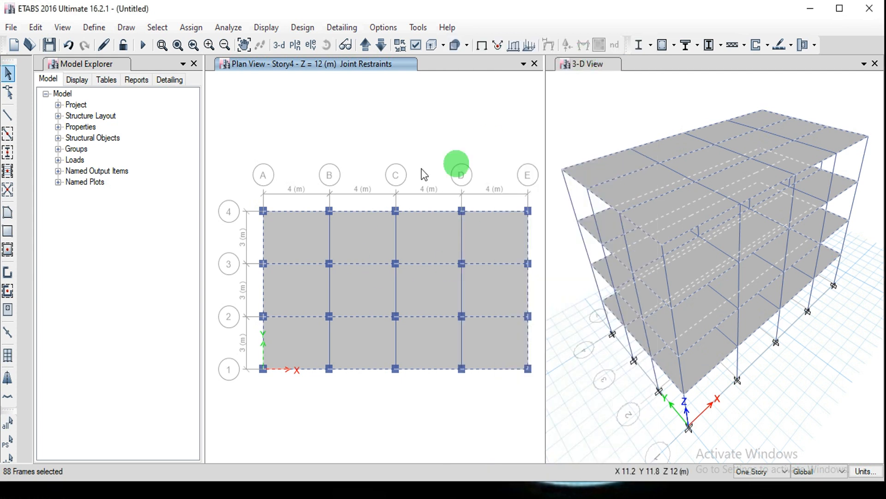
pyautogui.click(190, 28)
pyautogui.moveTo(223, 163)
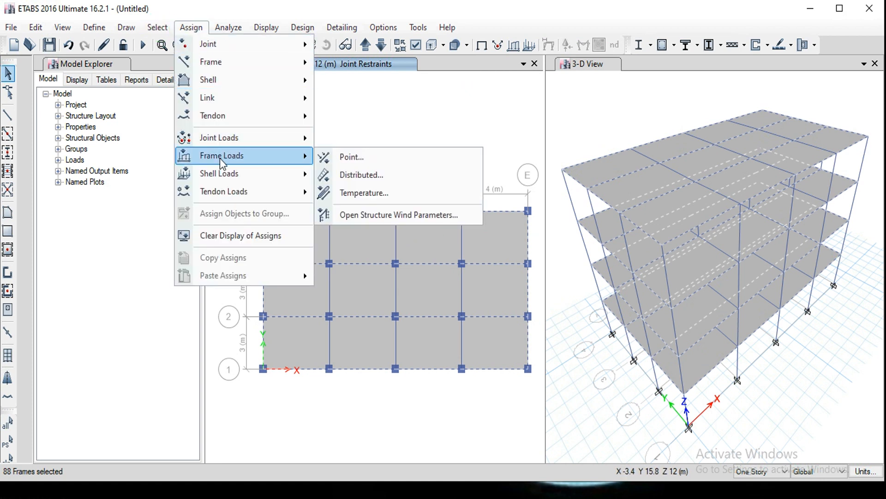
pyautogui.click(342, 178)
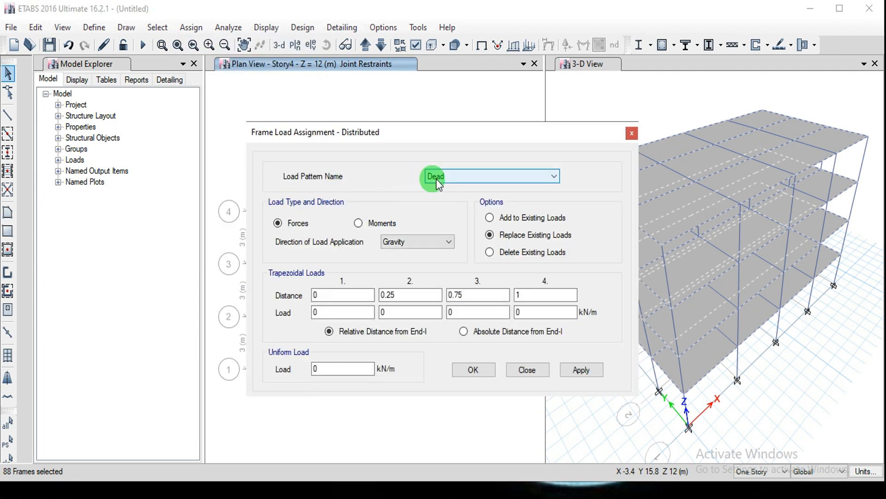
pyautogui.click(453, 175)
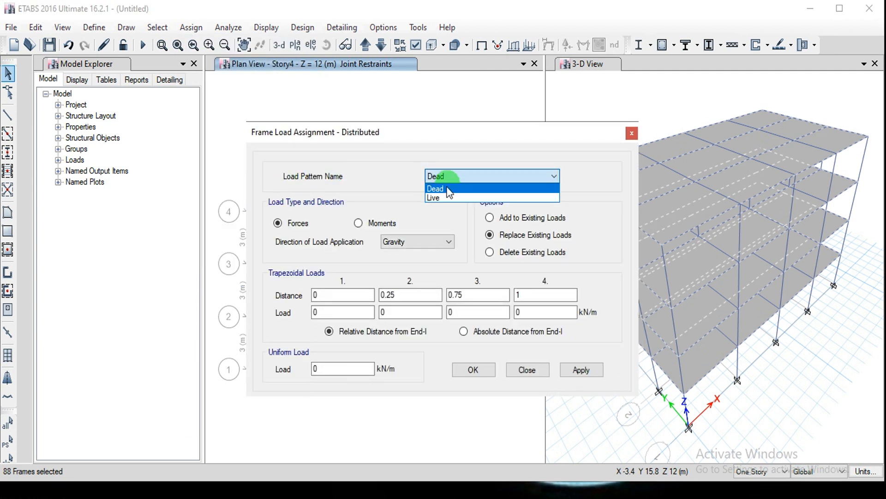
pyautogui.click(447, 190)
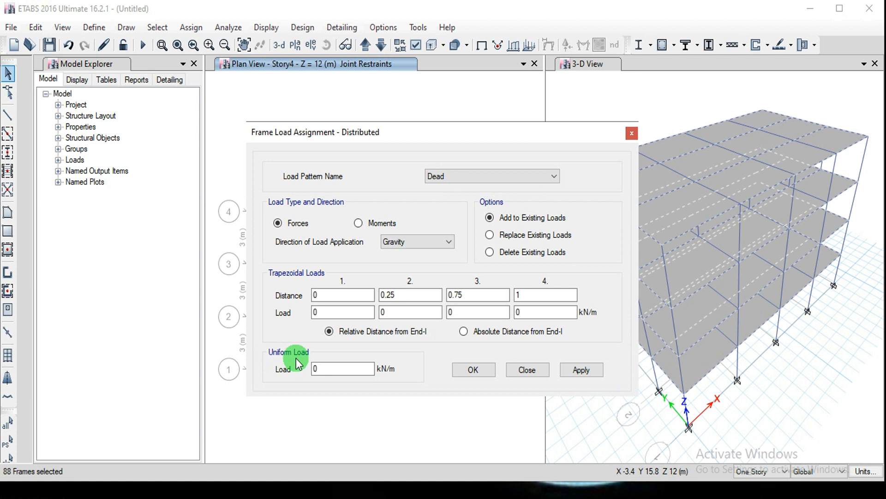
pyautogui.click(337, 373)
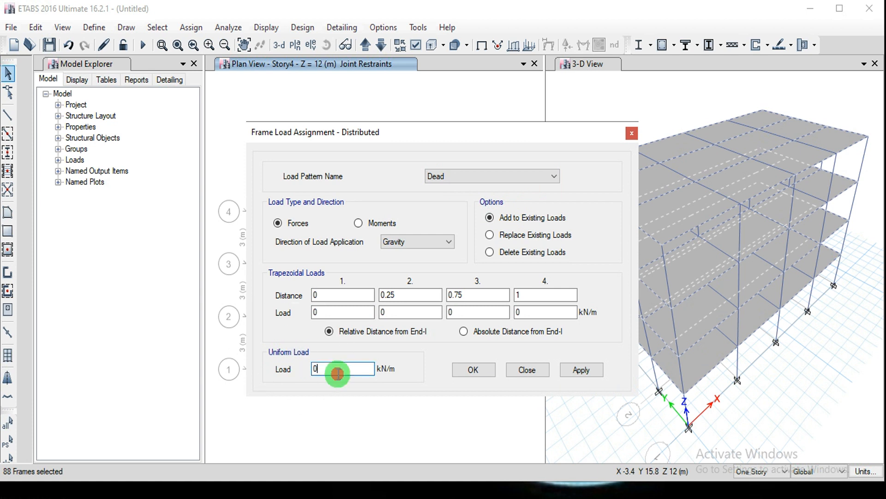
pyautogui.write('13.11')
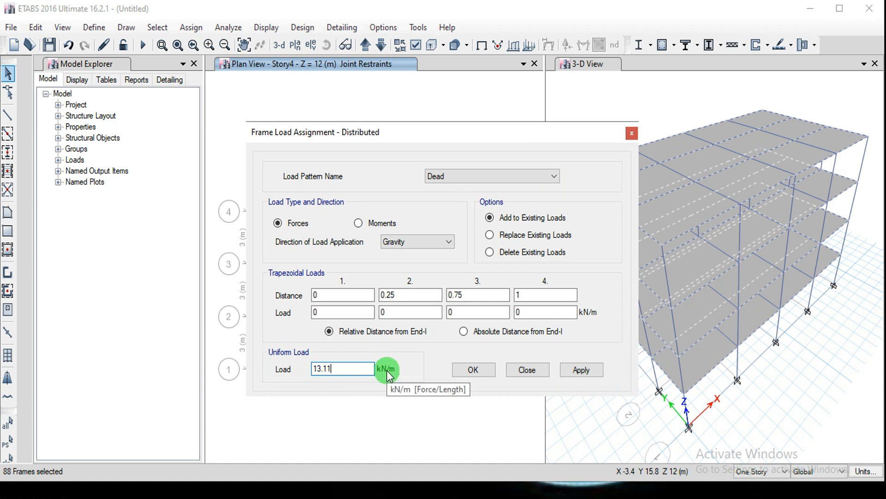
pyautogui.click(564, 368)
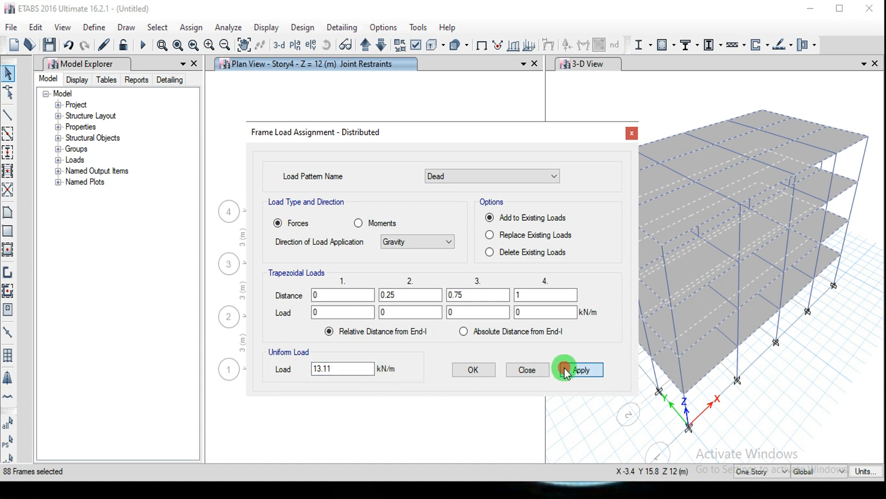
pyautogui.click(470, 369)
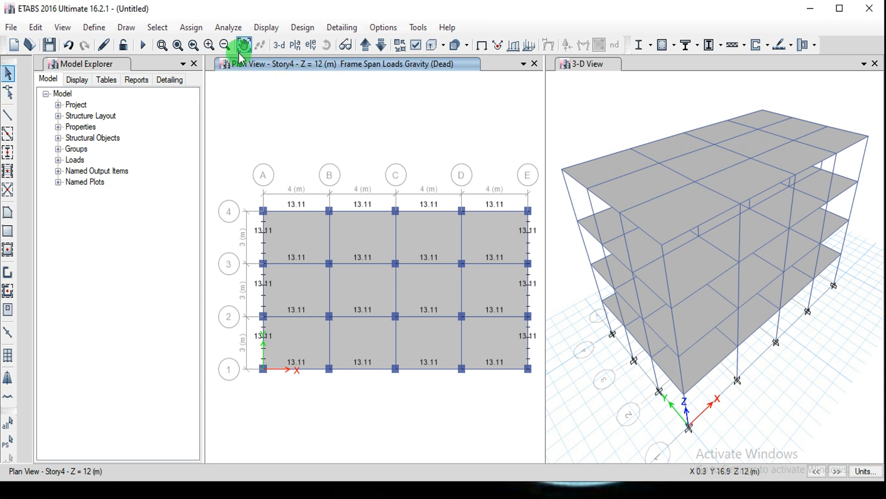
# Step: Switch to Calculator, compute the product 0.115 × 1 × 3 × 19, and return to ETABS
pyautogui.click(582, 489)
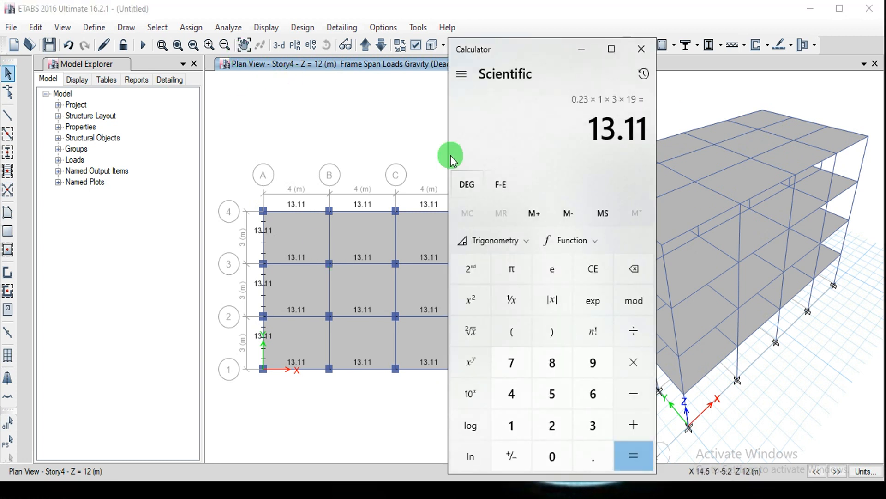
pyautogui.click(589, 272)
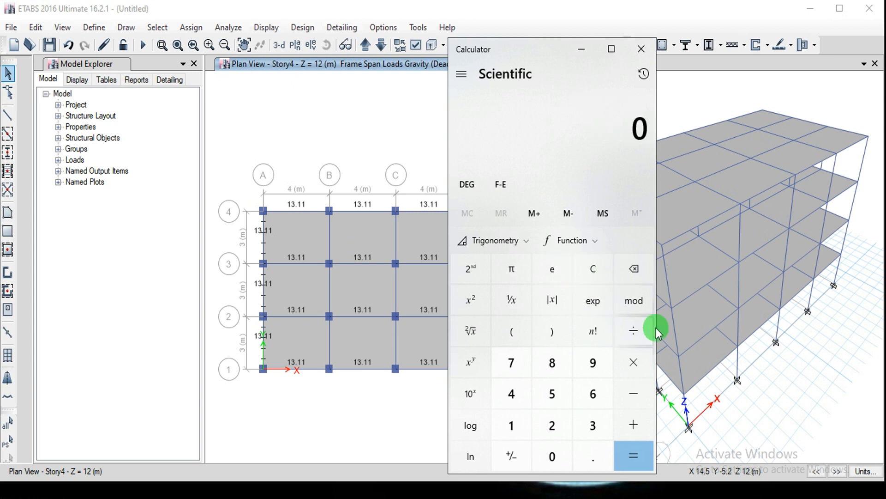
pyautogui.write('.1')
pyautogui.write('15')
pyautogui.write('*1*')
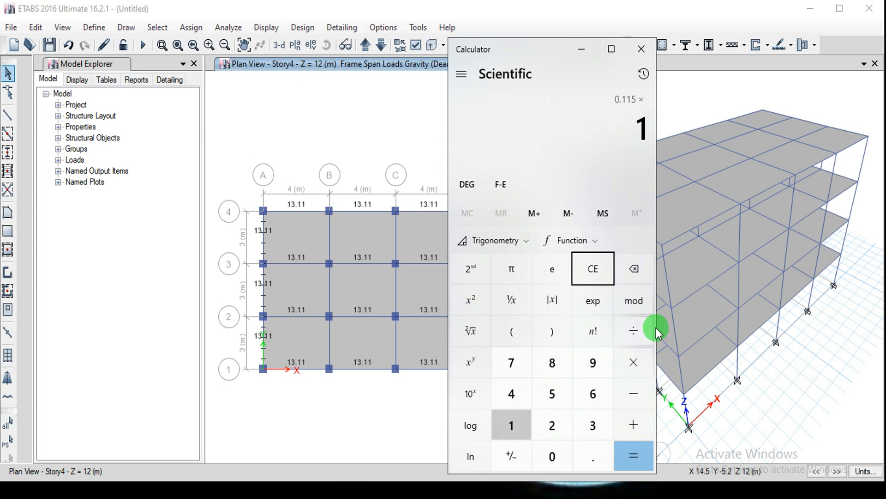
pyautogui.write('3*')
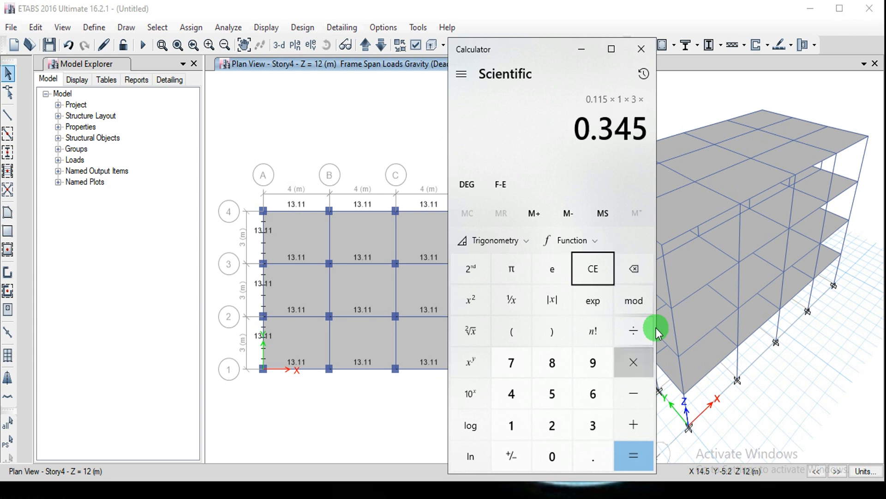
pyautogui.write('19')
pyautogui.press('Return')
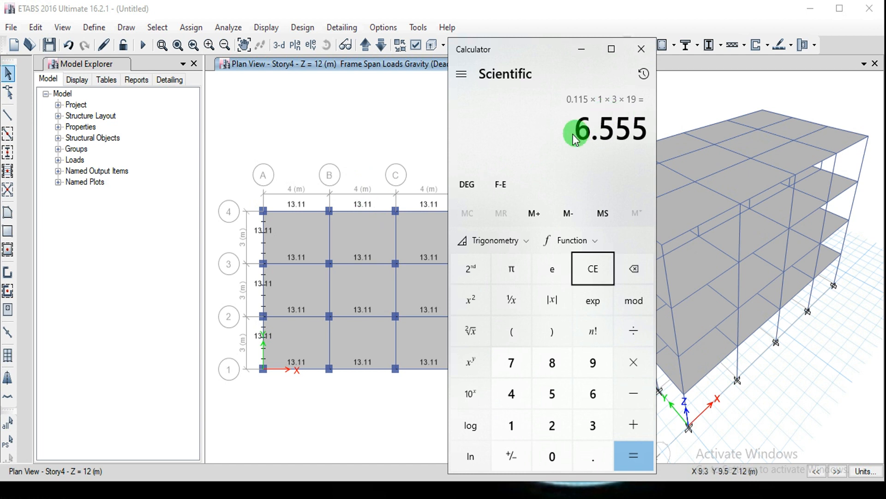
pyautogui.click(581, 49)
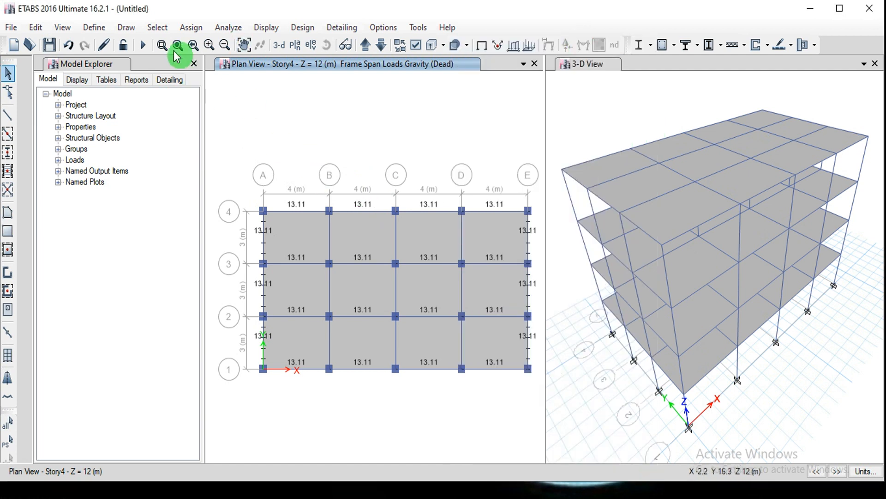
# Step: Select all frames in the model that use the BEAM 230 X 230 section property
pyautogui.click(157, 28)
pyautogui.moveTo(172, 48)
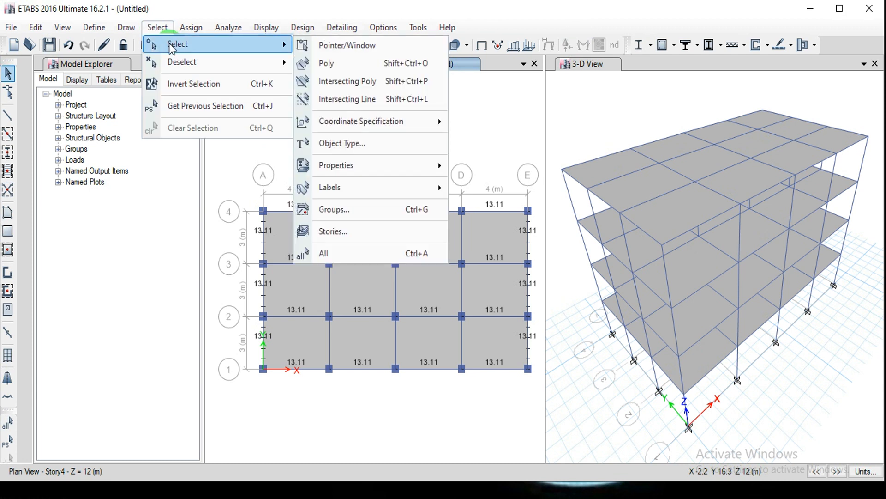
pyautogui.click(358, 45)
pyautogui.click(171, 27)
pyautogui.moveTo(174, 43)
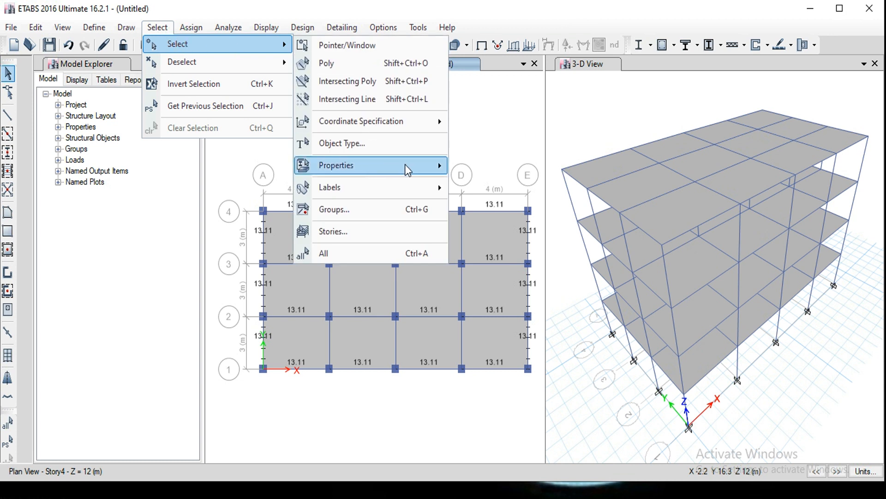
pyautogui.moveTo(405, 166)
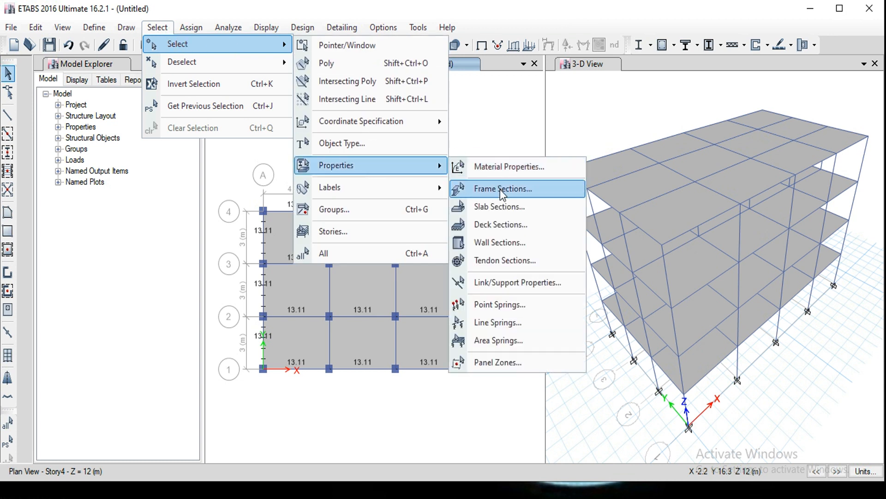
pyautogui.click(502, 189)
pyautogui.click(416, 180)
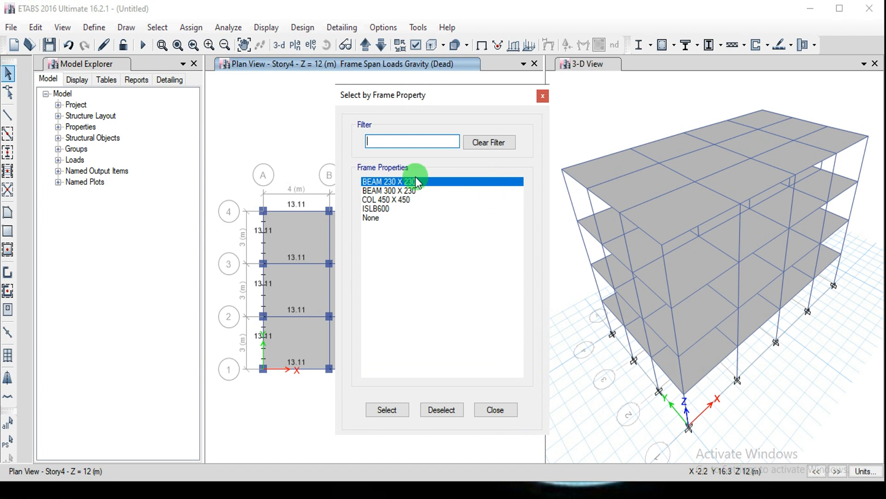
pyautogui.click(489, 314)
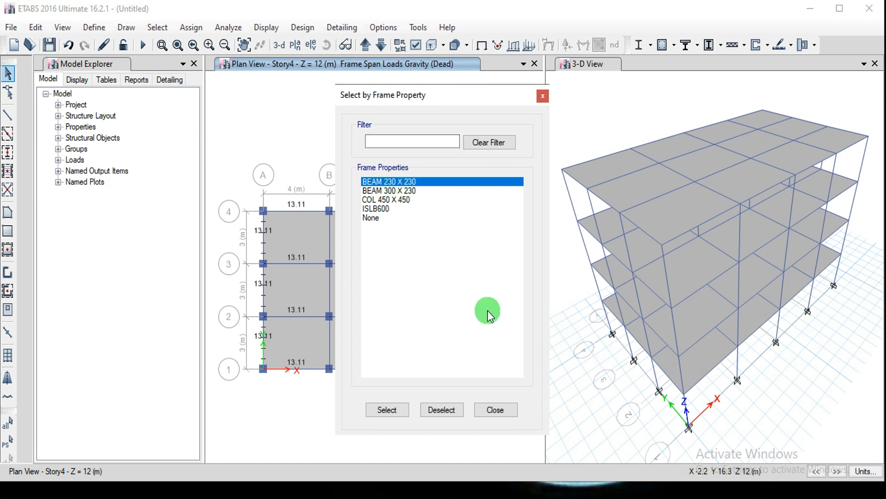
pyautogui.click(390, 410)
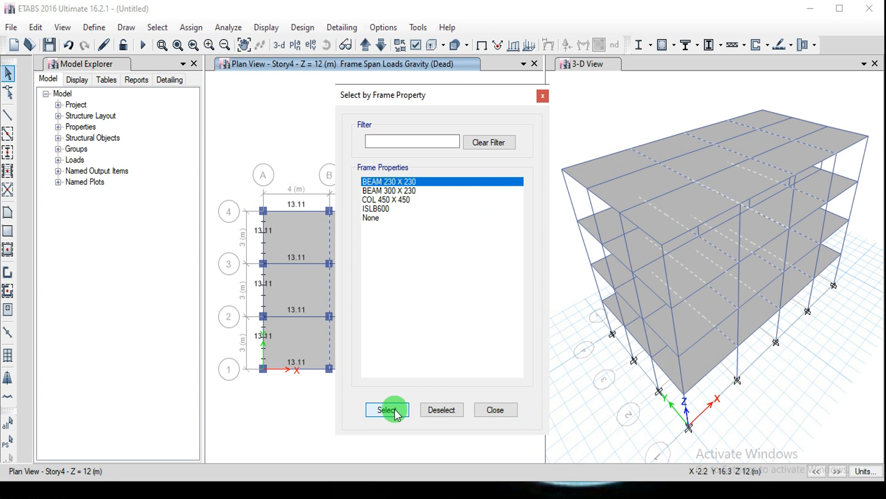
pyautogui.click(494, 411)
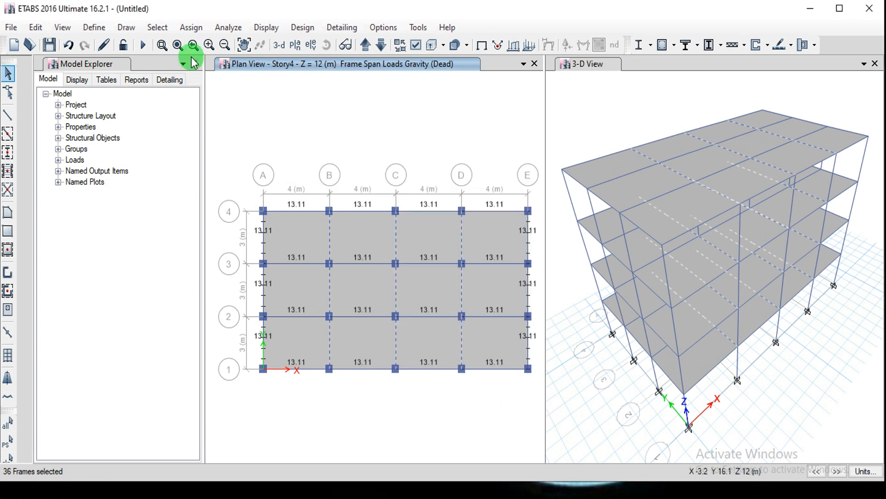
# Step: Add a 6.56 kN/m uniform distributed Dead load in the gravity direction to the selected 230 x 230 beams' existing loads
pyautogui.click(192, 28)
pyautogui.moveTo(238, 160)
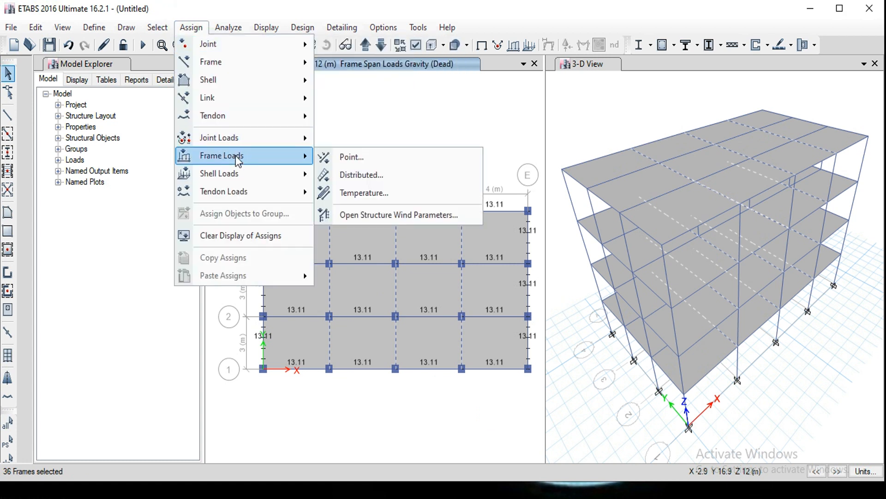
pyautogui.click(348, 176)
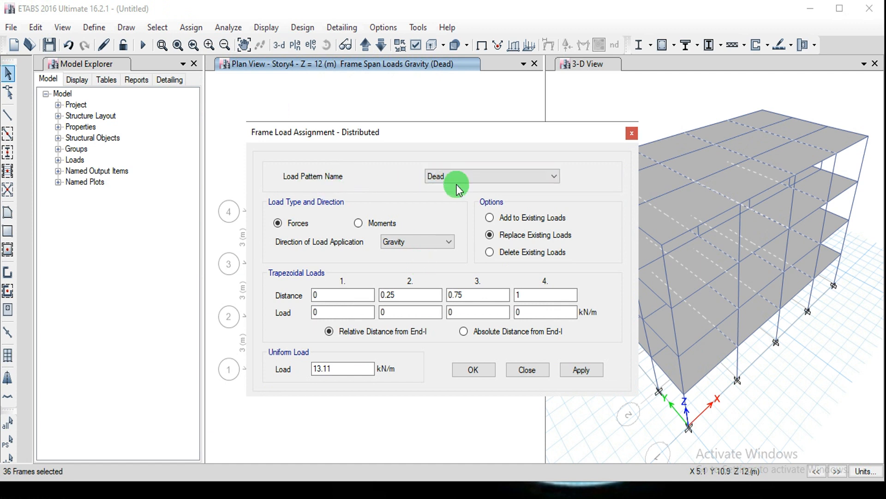
pyautogui.click(490, 218)
pyautogui.doubleClick(363, 368)
pyautogui.write('6.56')
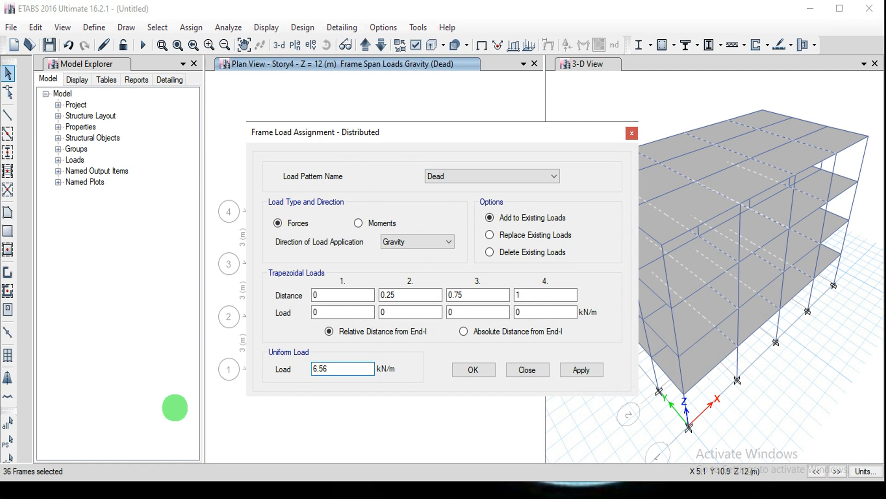
pyautogui.click(581, 369)
pyautogui.click(474, 369)
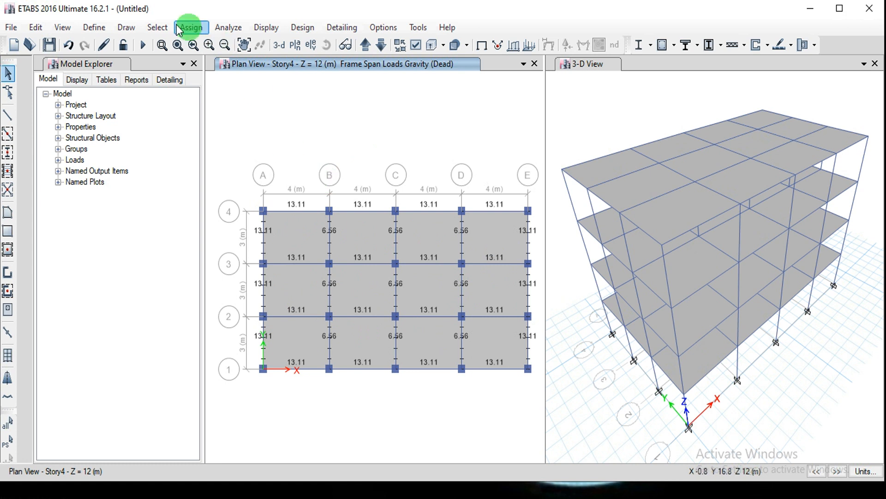
# Step: Select all floor objects in the model by object type
pyautogui.click(154, 28)
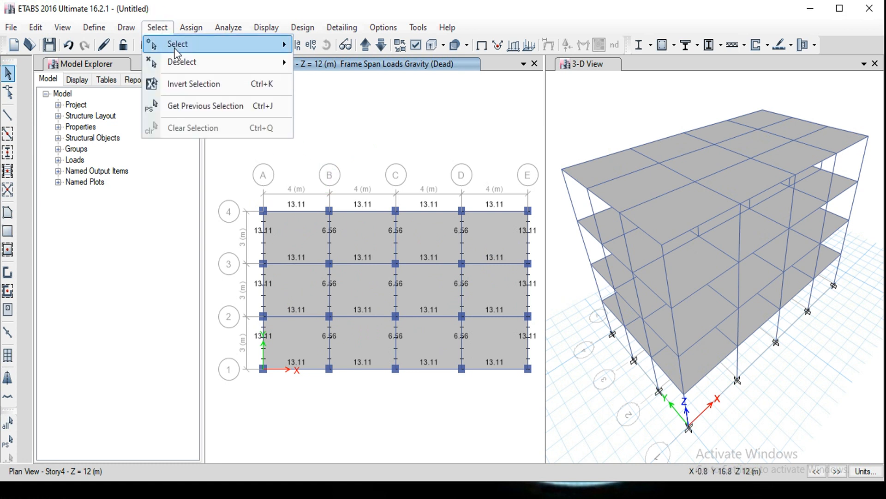
pyautogui.moveTo(178, 46)
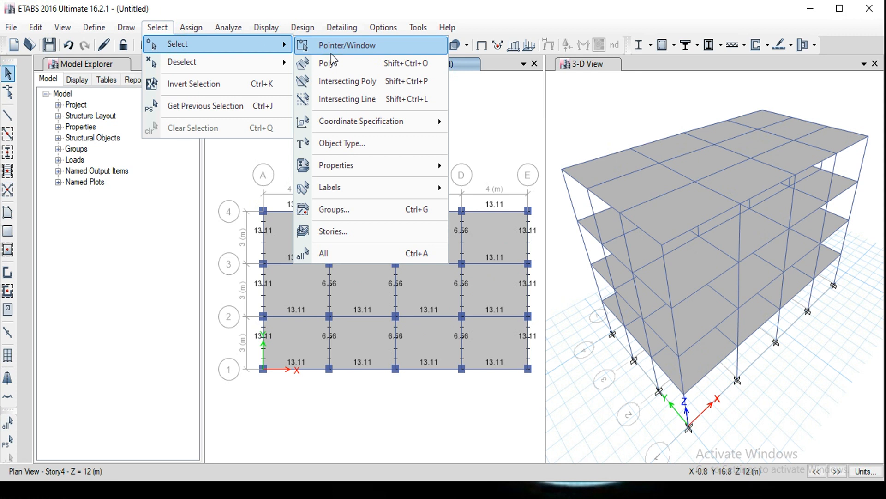
pyautogui.click(341, 146)
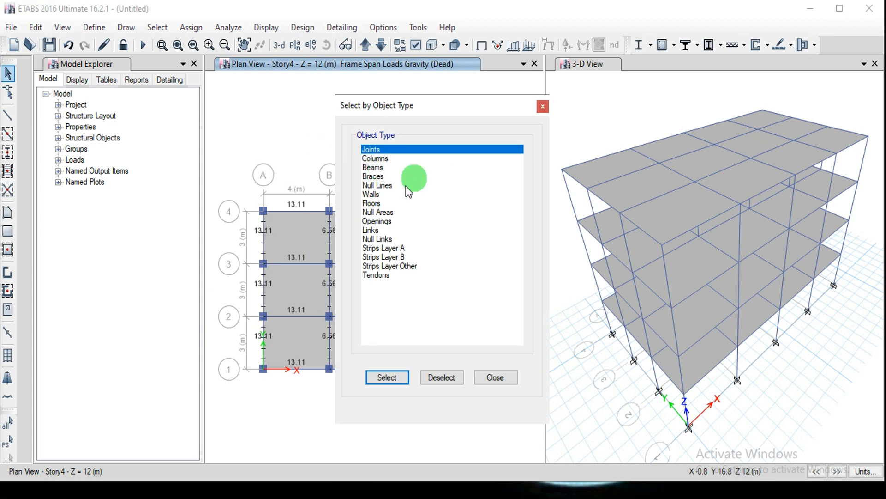
pyautogui.click(373, 205)
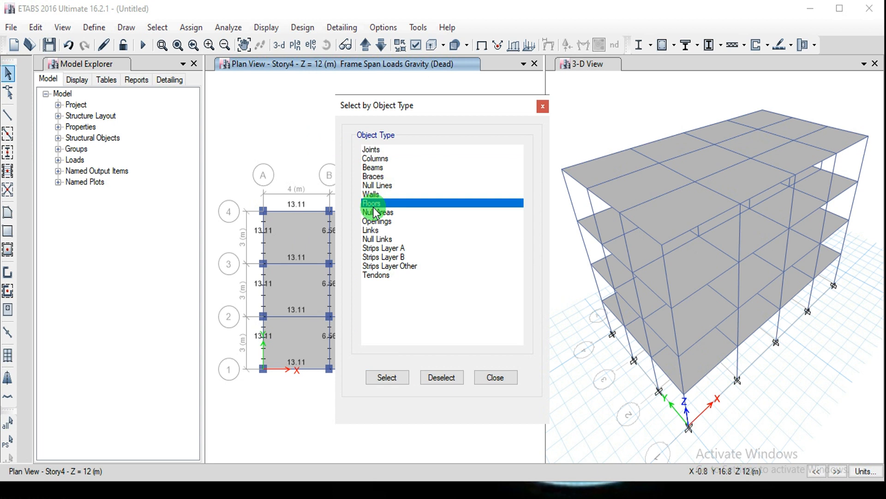
pyautogui.click(390, 377)
pyautogui.click(494, 376)
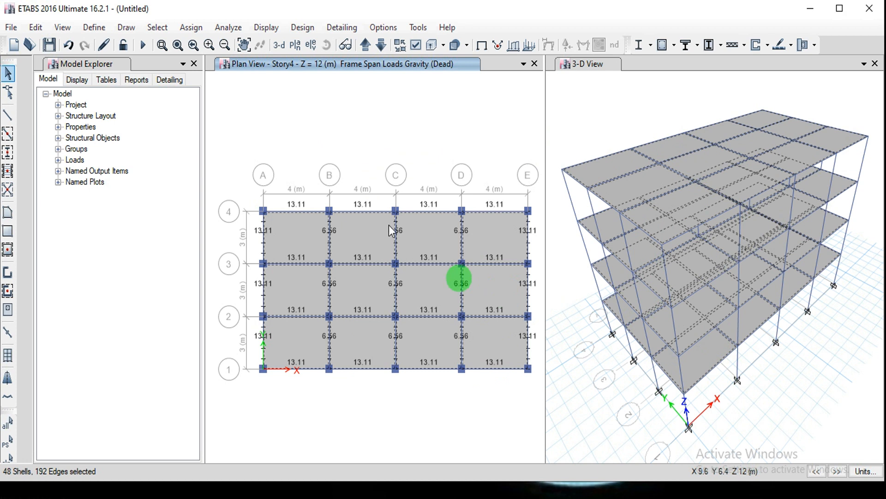
# Step: Add a 2 kN/m² uniform Dead shell load in the gravity direction to the selected floors' existing loads
pyautogui.click(184, 26)
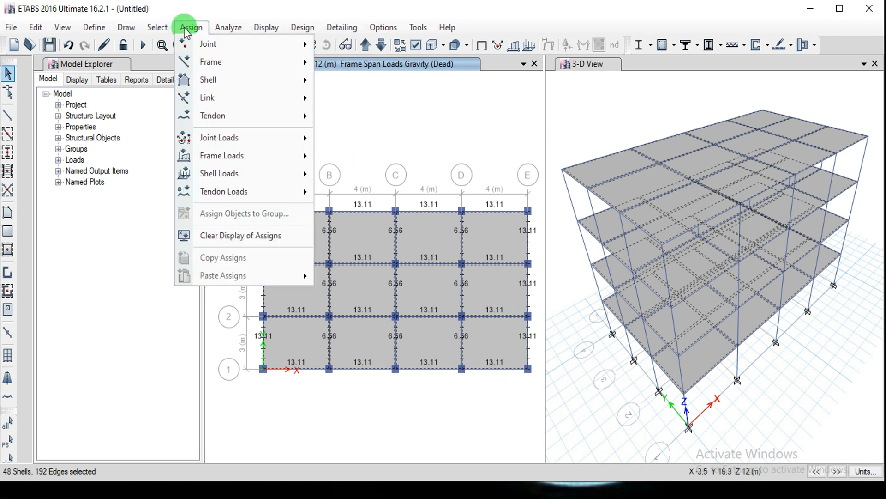
pyautogui.moveTo(248, 171)
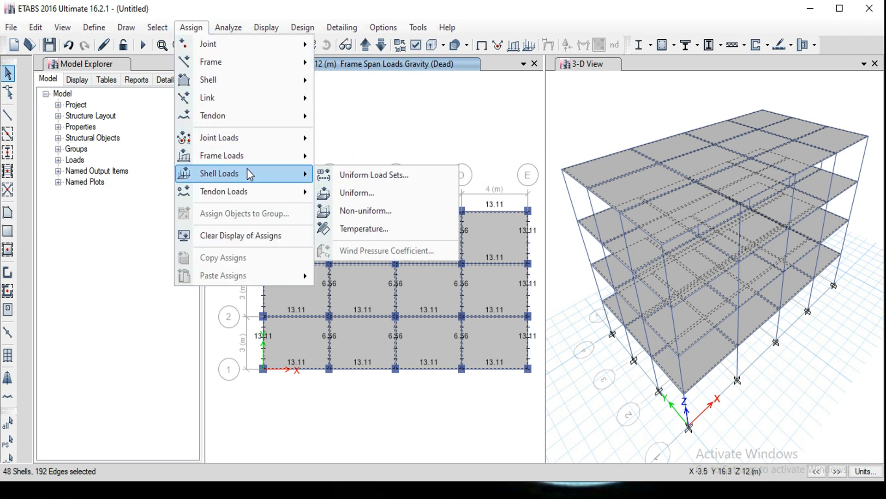
pyautogui.click(345, 193)
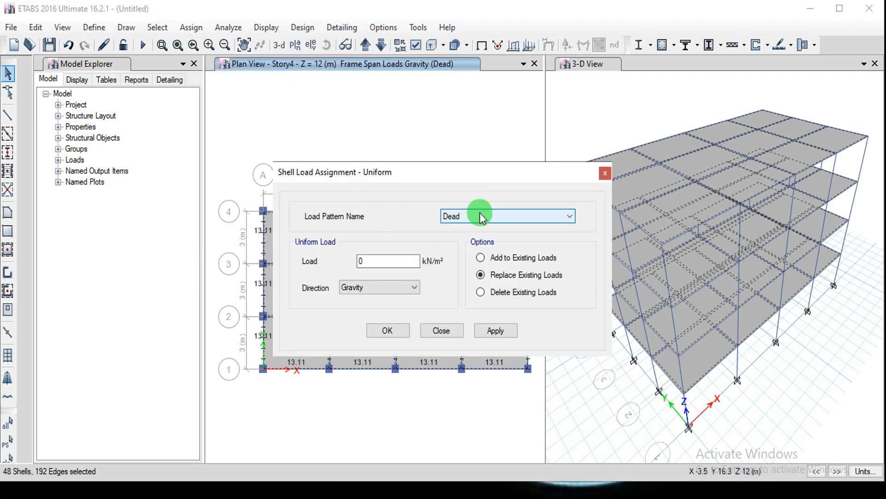
pyautogui.doubleClick(390, 261)
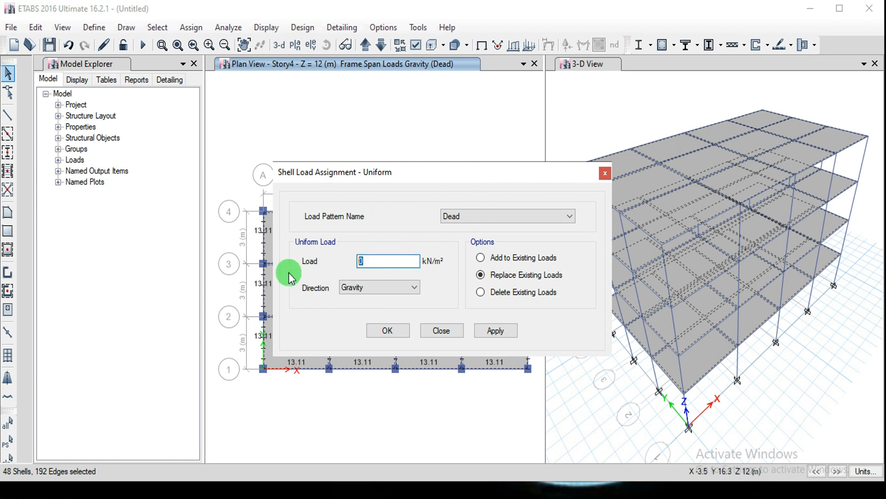
pyautogui.write('2')
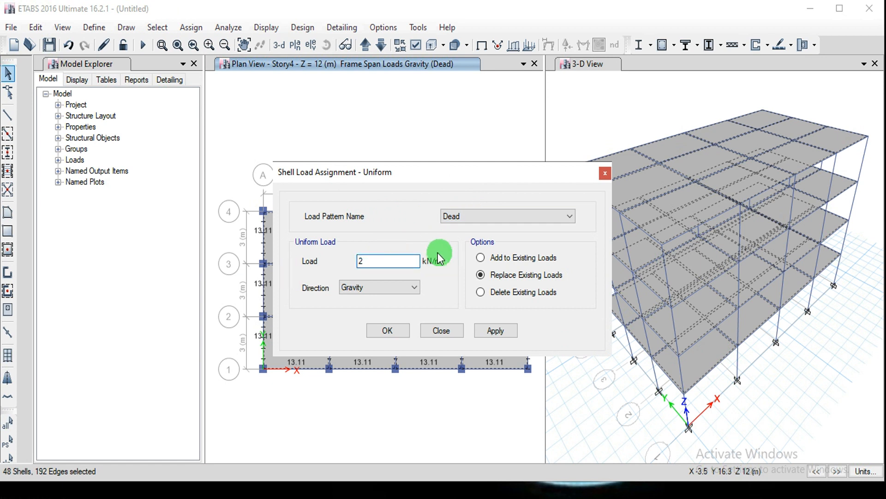
pyautogui.click(486, 262)
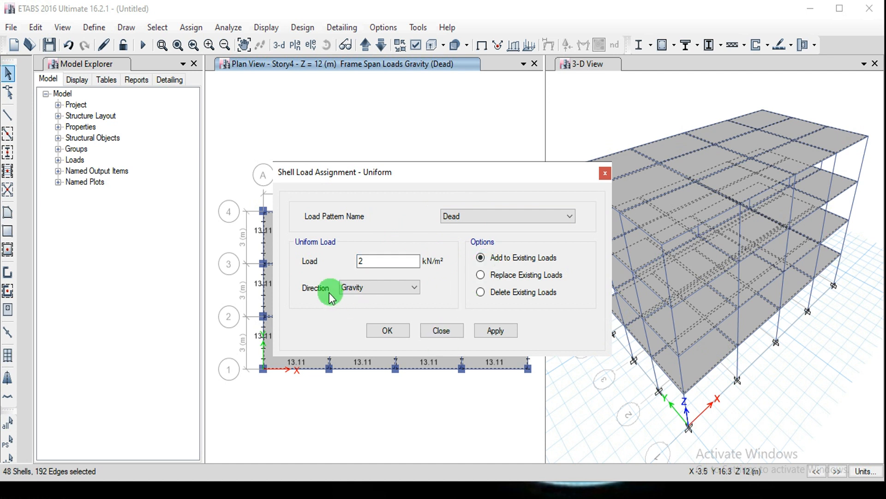
pyautogui.click(362, 287)
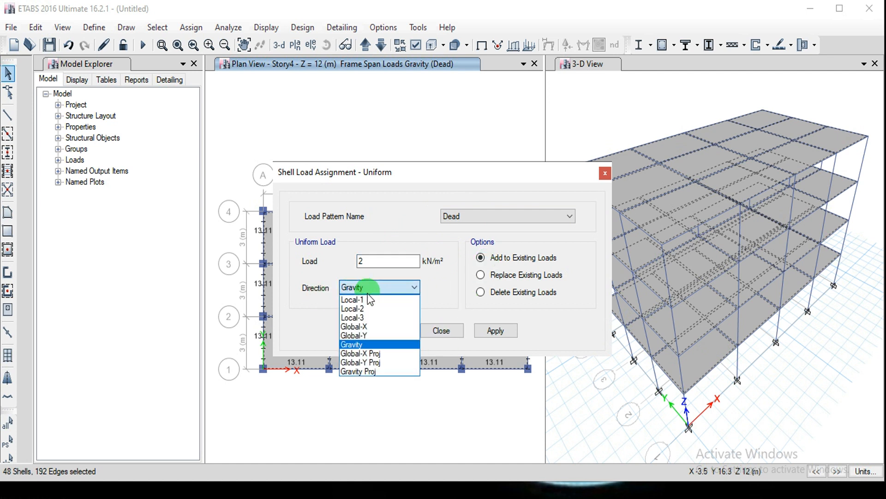
pyautogui.click(365, 344)
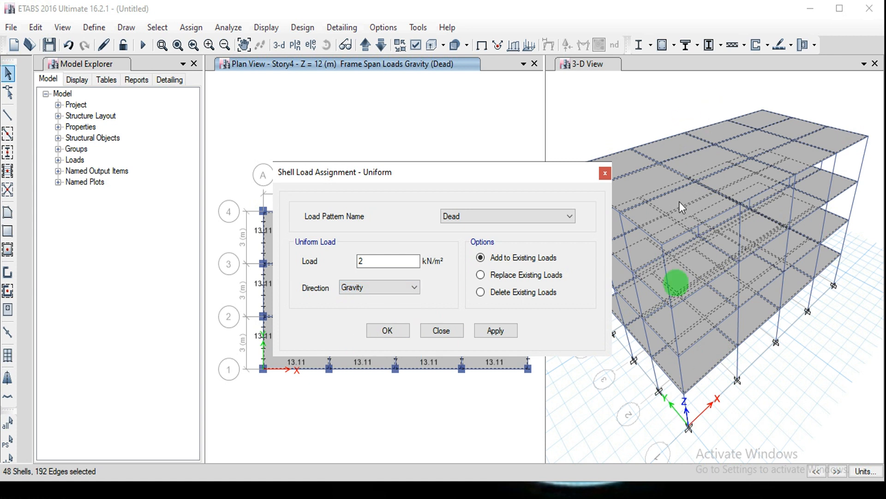
pyautogui.click(361, 289)
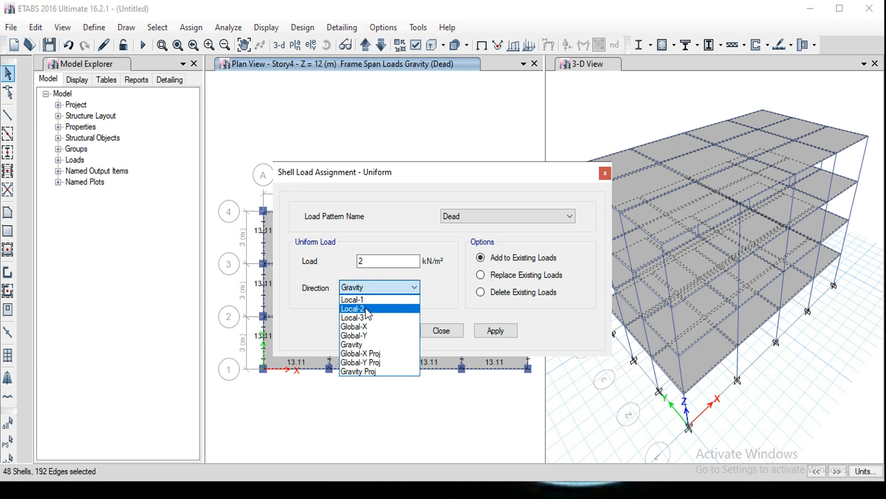
pyautogui.click(387, 287)
pyautogui.click(451, 270)
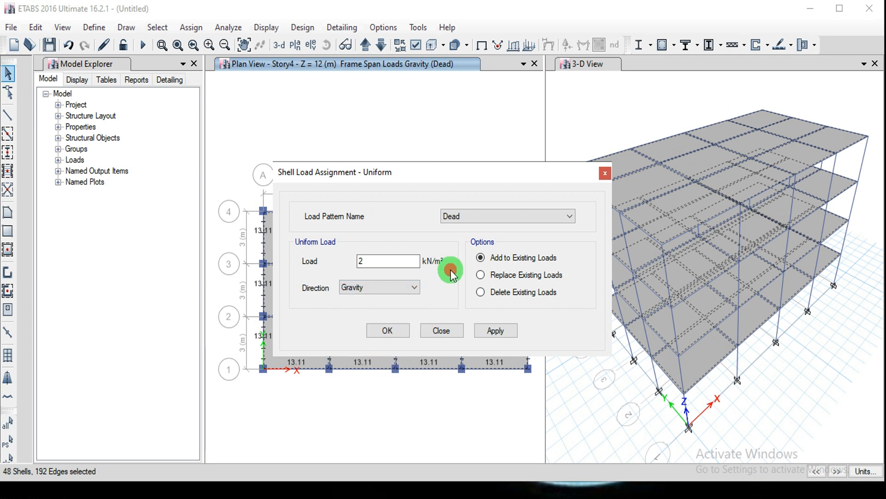
pyautogui.click(489, 331)
pyautogui.click(388, 331)
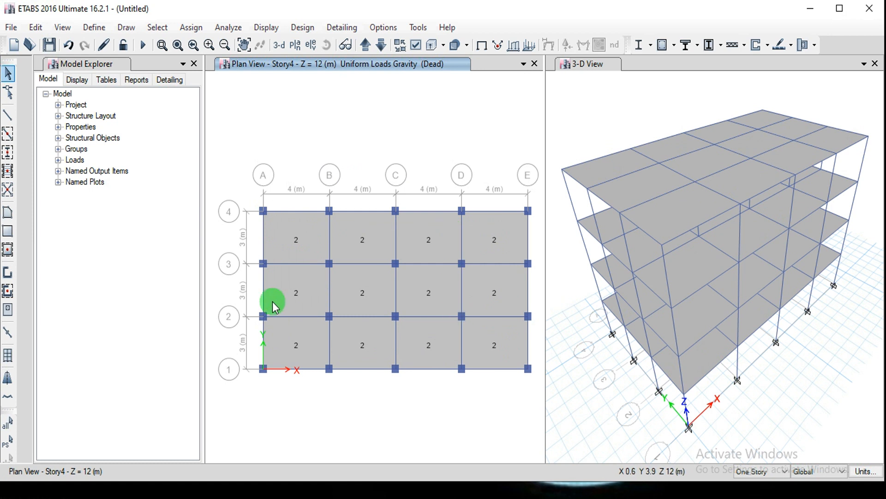
# Step: Select all floor objects in the model again by object type
pyautogui.click(158, 29)
pyautogui.moveTo(176, 44)
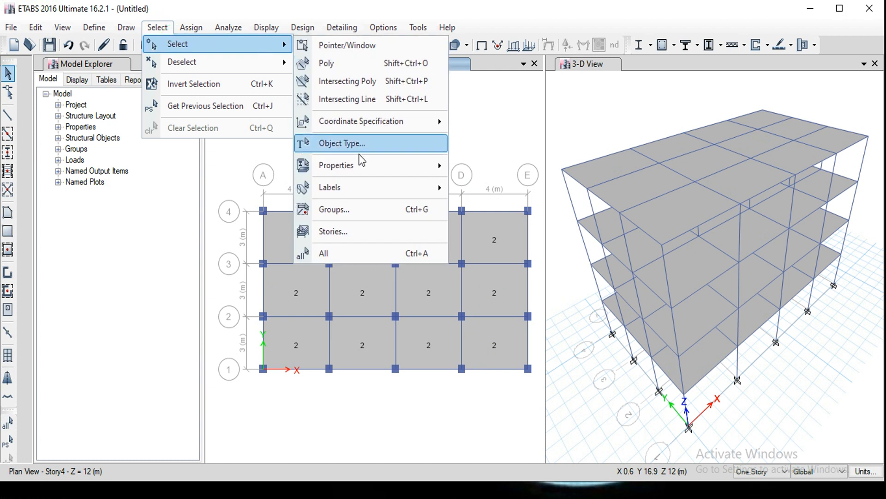
pyautogui.moveTo(361, 171)
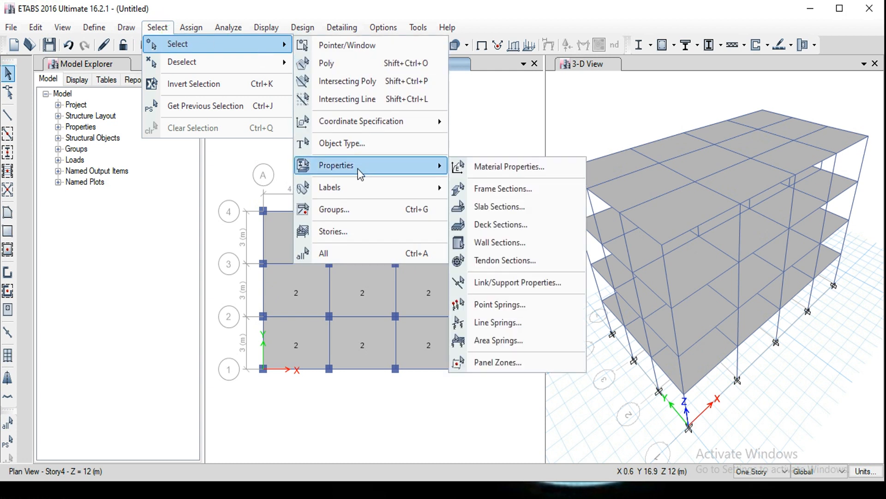
pyautogui.click(381, 148)
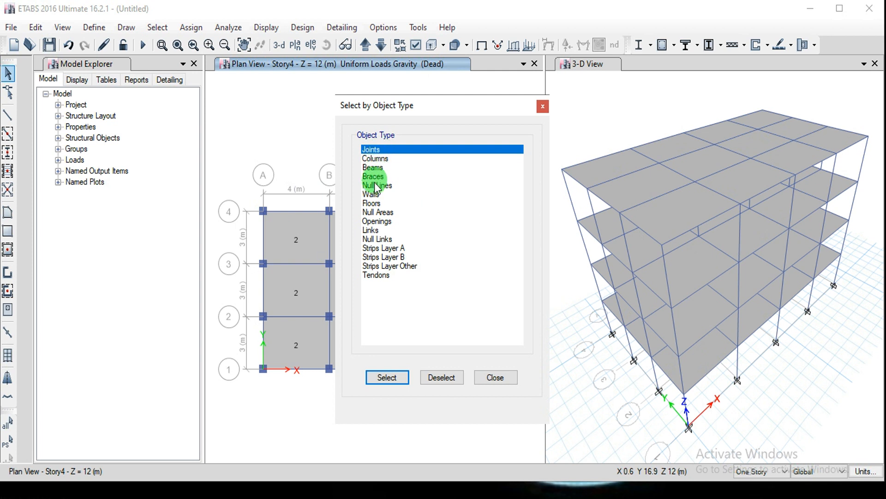
pyautogui.click(374, 203)
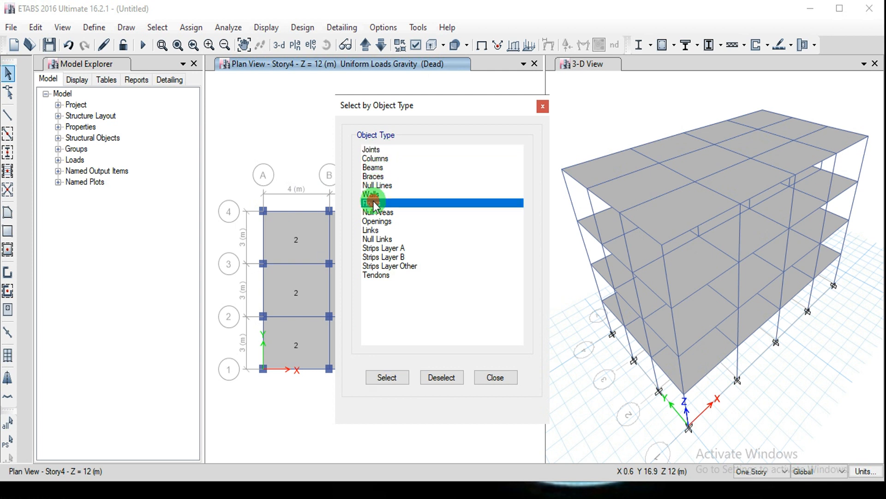
pyautogui.click(401, 376)
pyautogui.click(479, 378)
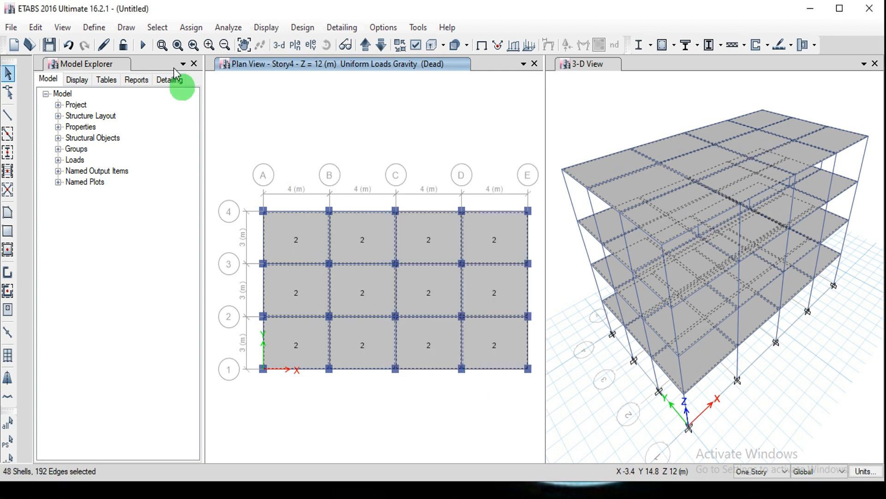
# Step: Add a 3 kN/m² uniform Live shell load in the gravity direction to the selected floors' existing loads
pyautogui.click(181, 27)
pyautogui.moveTo(221, 174)
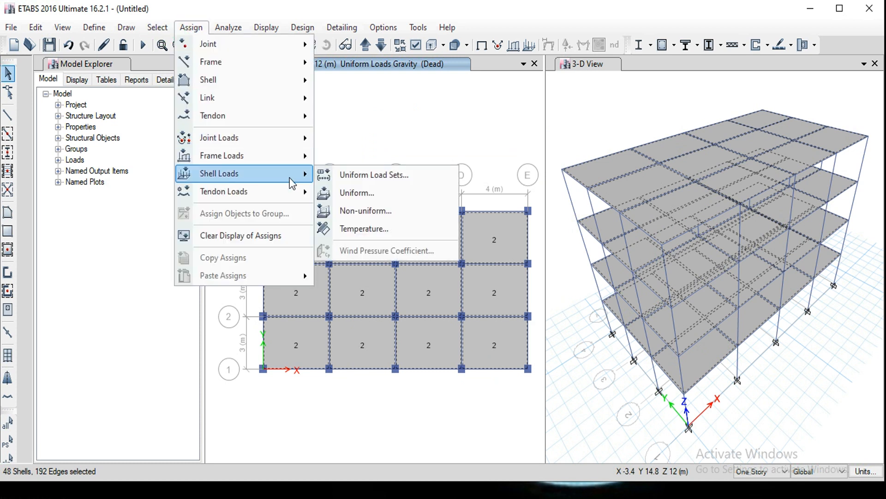
pyautogui.click(350, 191)
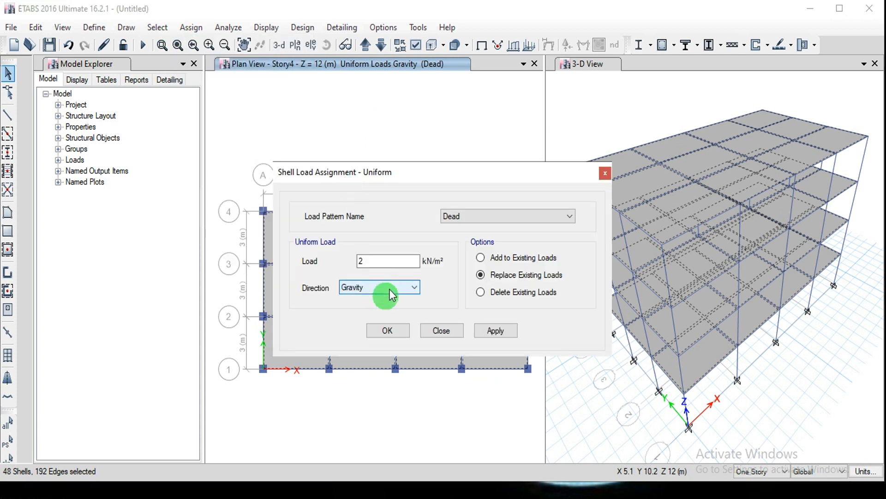
pyautogui.click(467, 223)
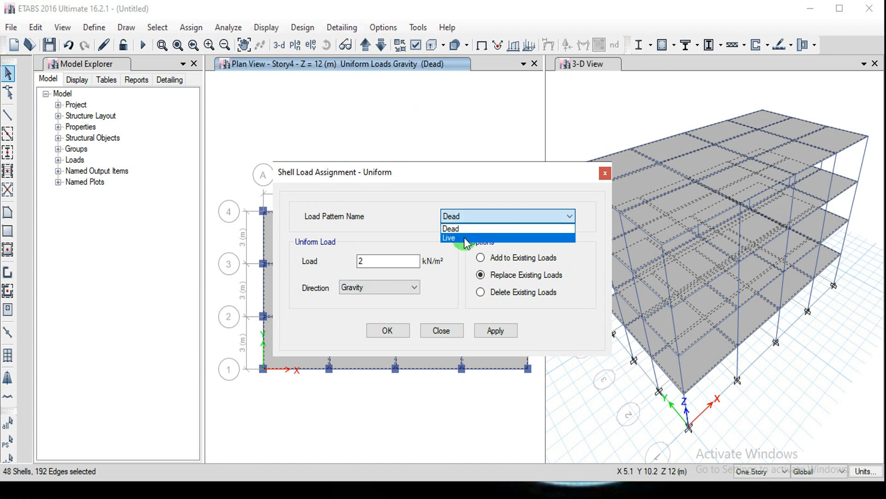
pyautogui.click(466, 238)
pyautogui.doubleClick(395, 259)
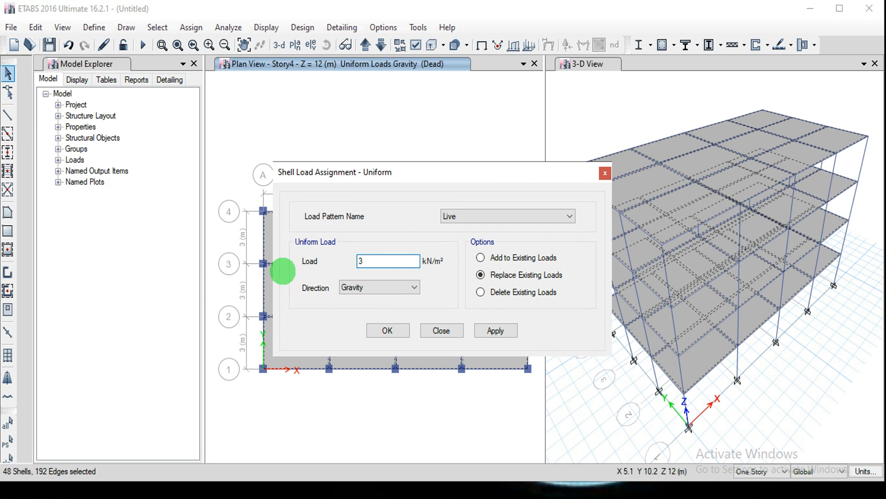
pyautogui.click(499, 258)
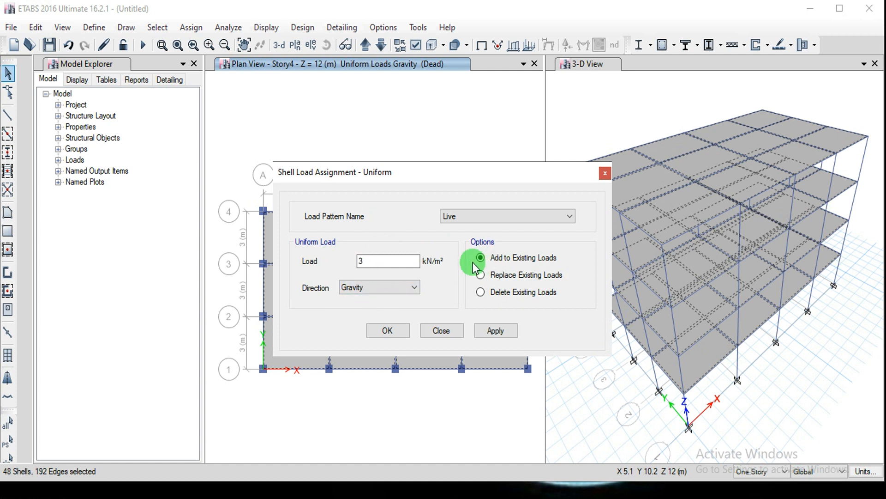
pyautogui.click(494, 331)
pyautogui.click(388, 331)
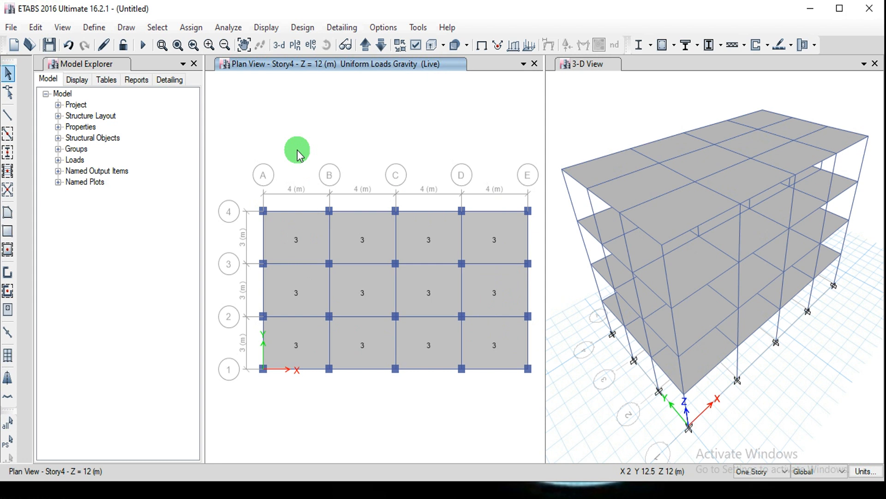
pyautogui.click(100, 27)
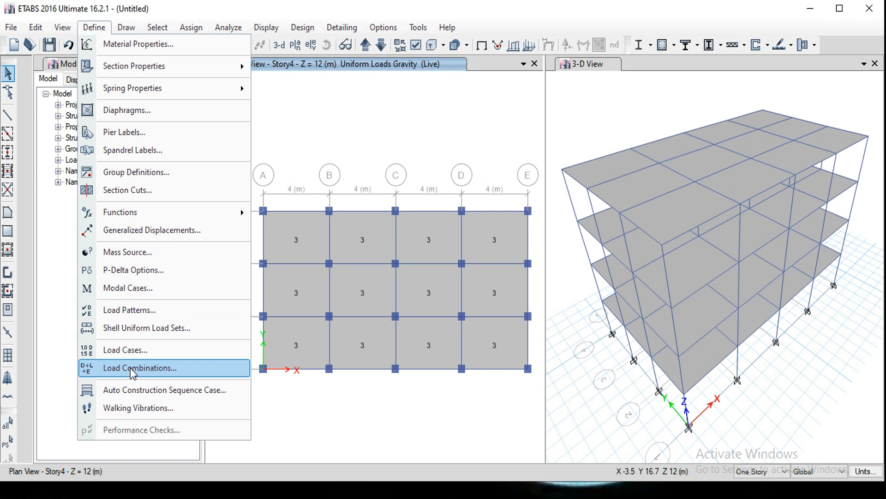
pyautogui.click(125, 352)
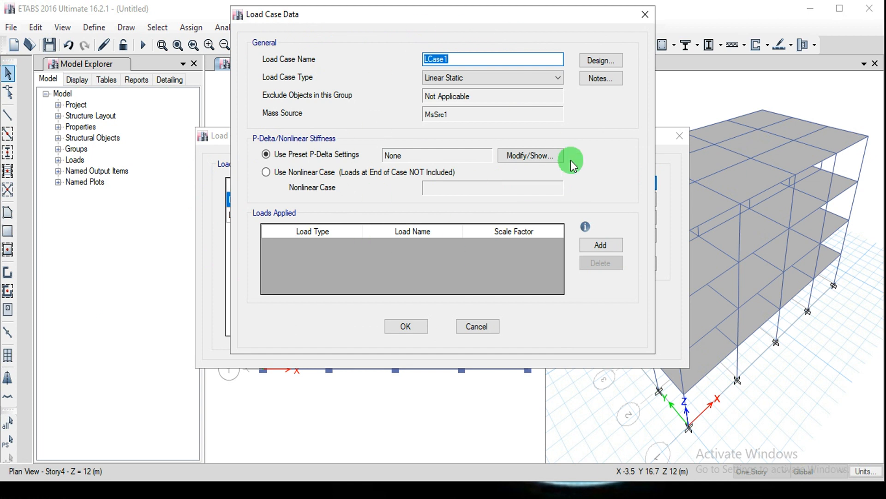
pyautogui.click(649, 15)
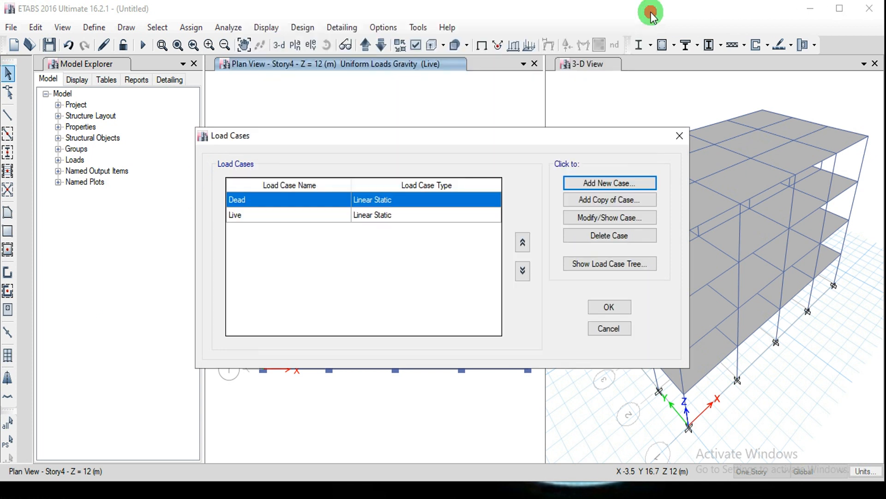
pyautogui.click(681, 135)
# Step: Add the default design load combinations for Concrete Frame Design and Concrete Slab Design, without converting them to editable user combinations
pyautogui.click(105, 33)
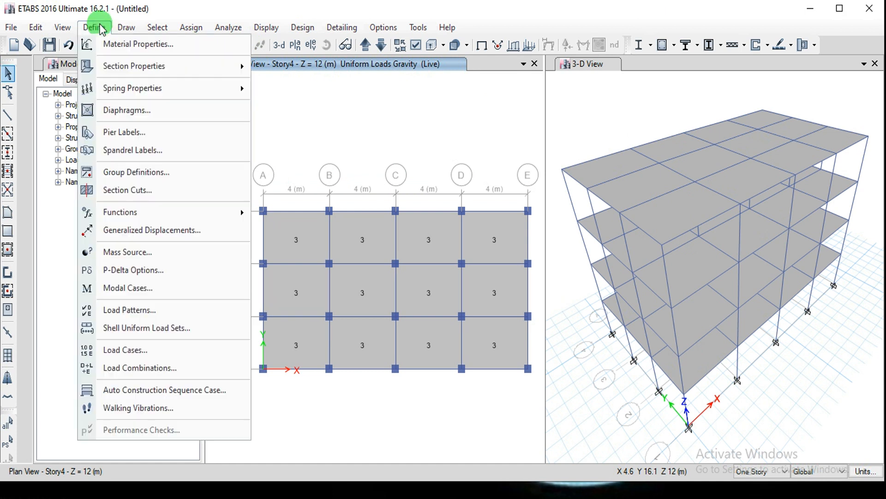
pyautogui.click(115, 366)
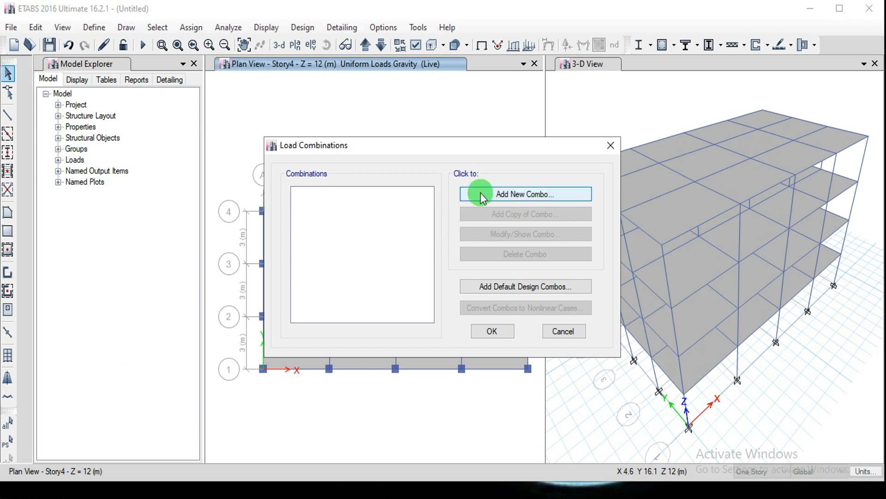
pyautogui.click(497, 284)
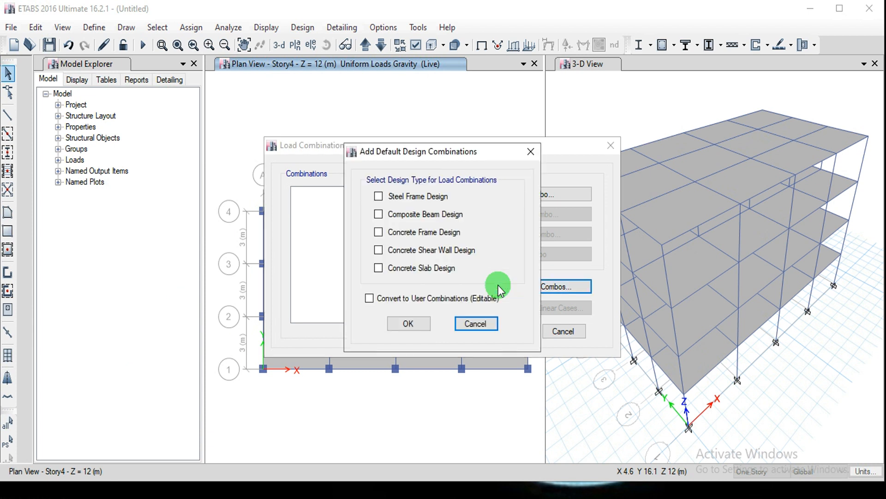
pyautogui.click(390, 231)
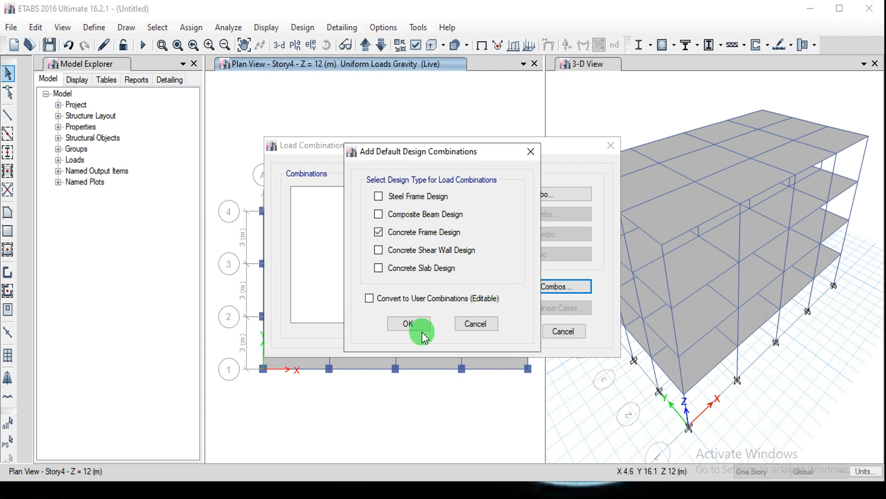
pyautogui.click(413, 269)
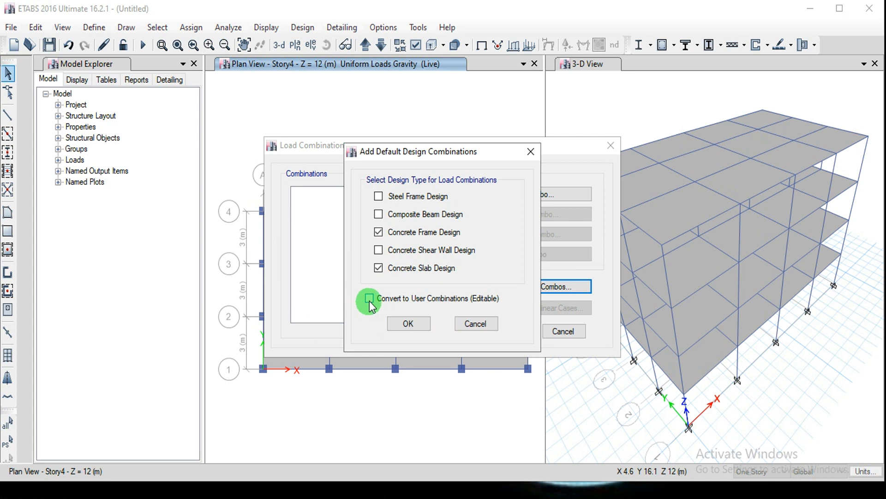
pyautogui.moveTo(419, 153); pyautogui.dragTo(344, 146)
pyautogui.click(312, 291)
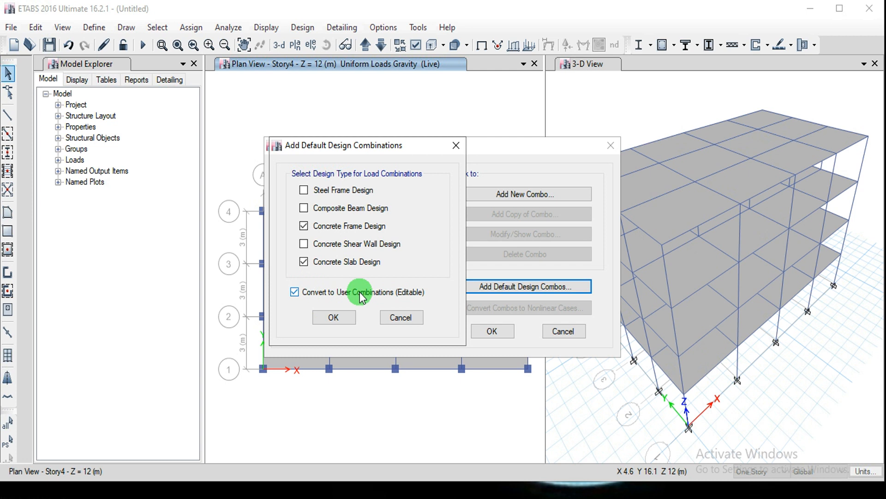
pyautogui.click(295, 292)
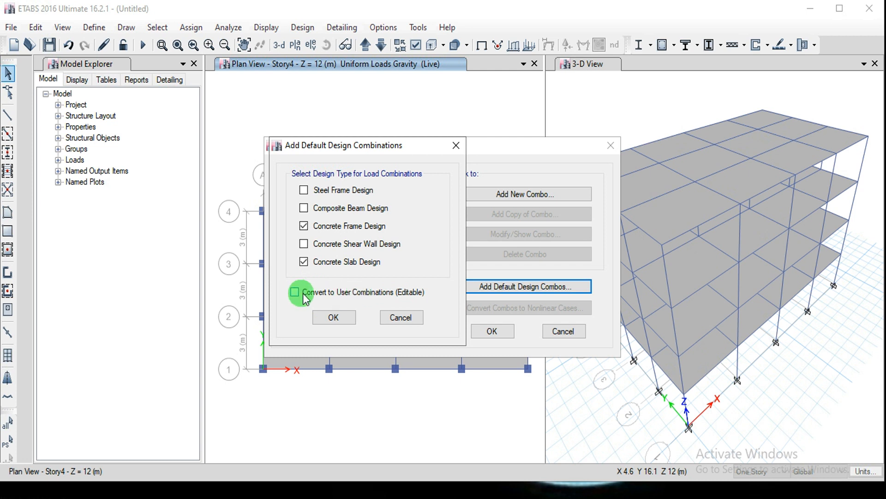
pyautogui.click(333, 314)
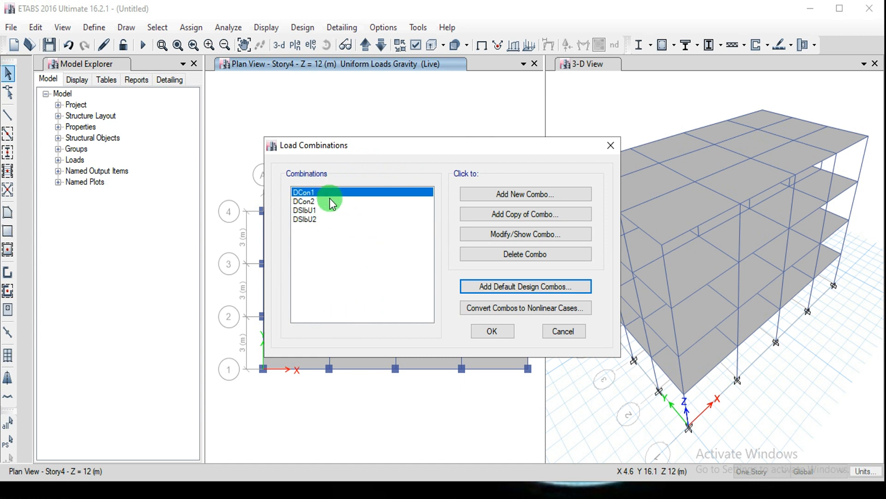
# Step: Review the load case and scale factor used in the DSlbU1 slab combination and close its data
pyautogui.click(307, 210)
pyautogui.click(500, 234)
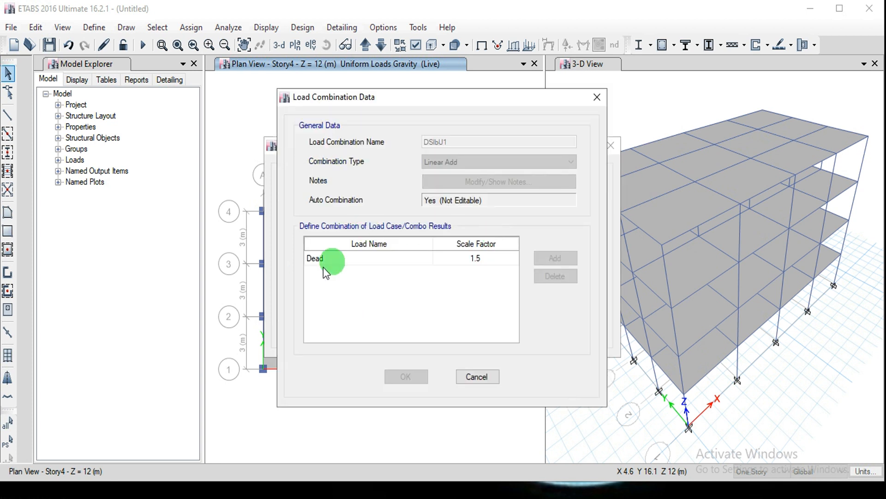
pyautogui.click(473, 377)
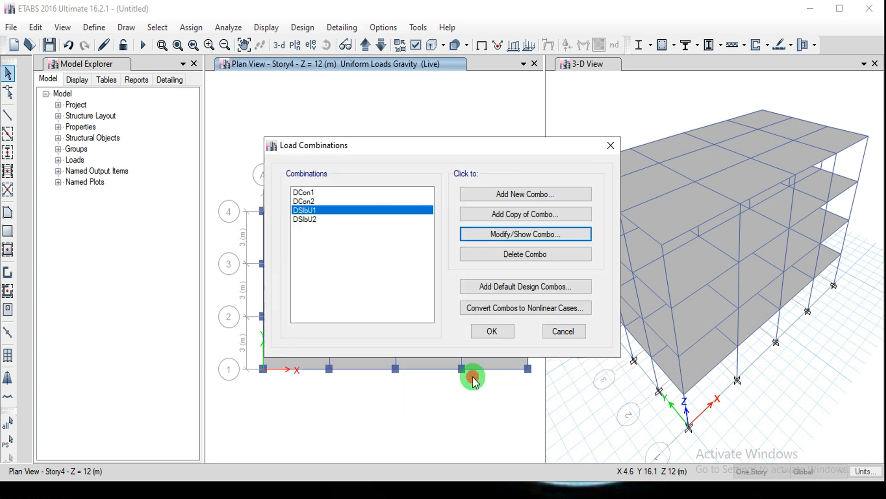
# Step: Review the load cases and scale factors used in the DSlbU2 and DCon1 combinations, closing the data of each
pyautogui.click(308, 219)
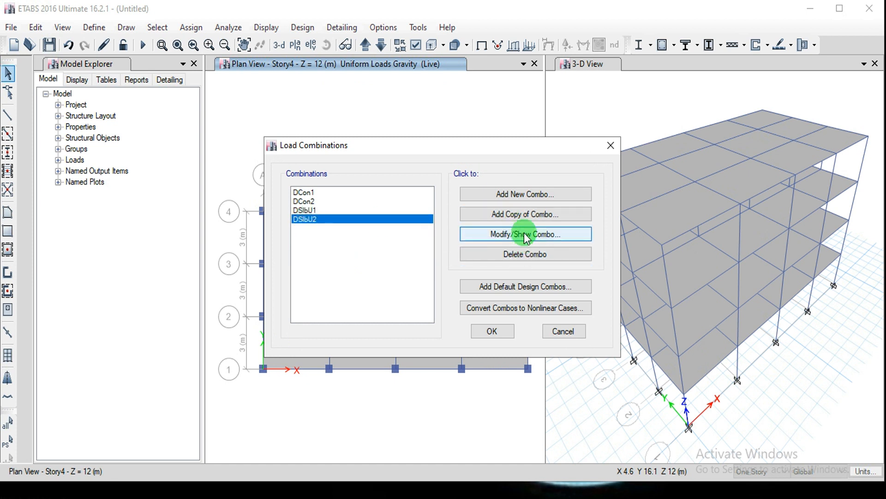
pyautogui.click(526, 236)
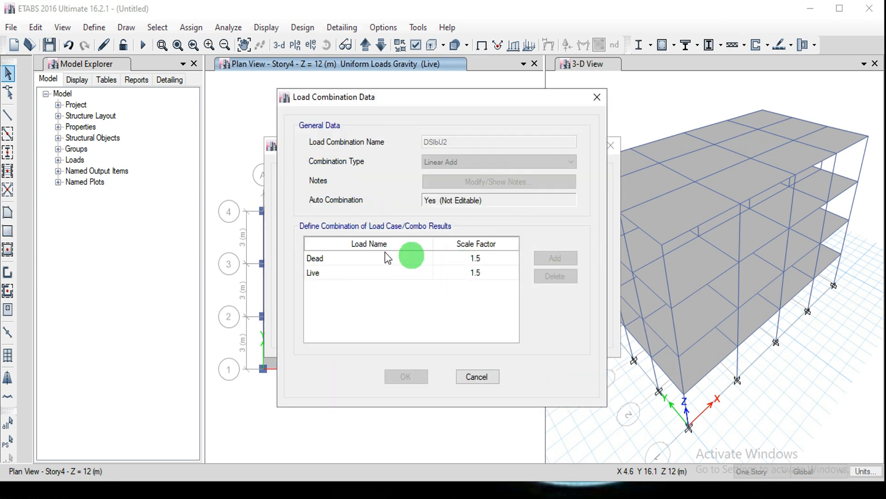
pyautogui.click(477, 376)
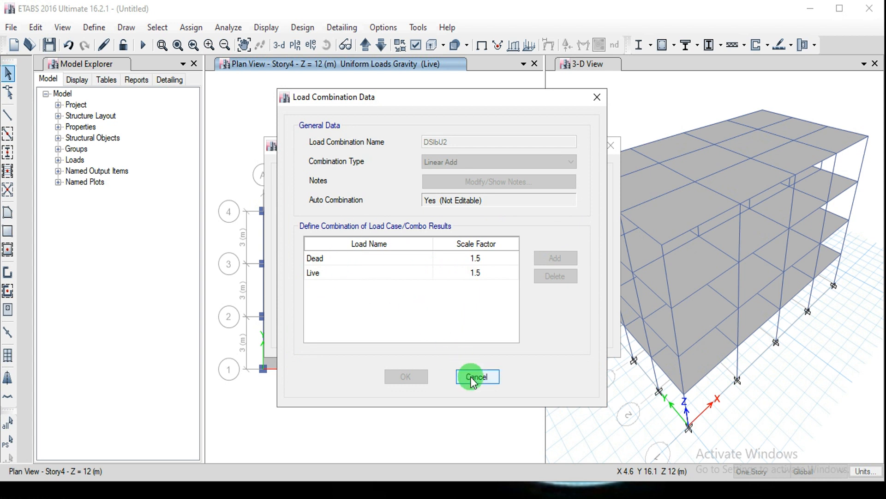
pyautogui.click(309, 192)
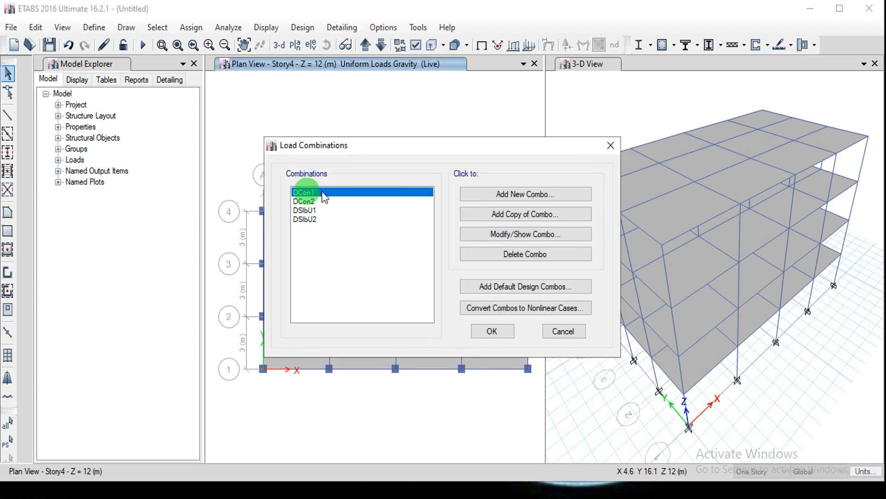
pyautogui.click(532, 237)
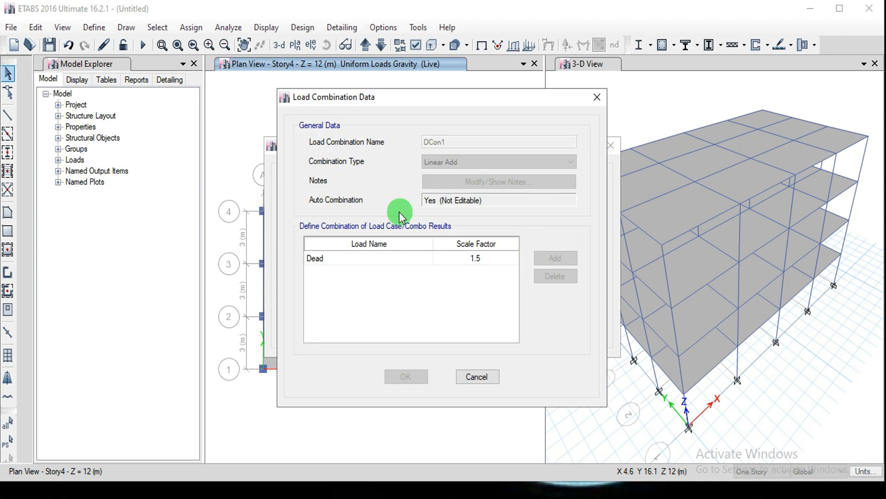
pyautogui.click(471, 378)
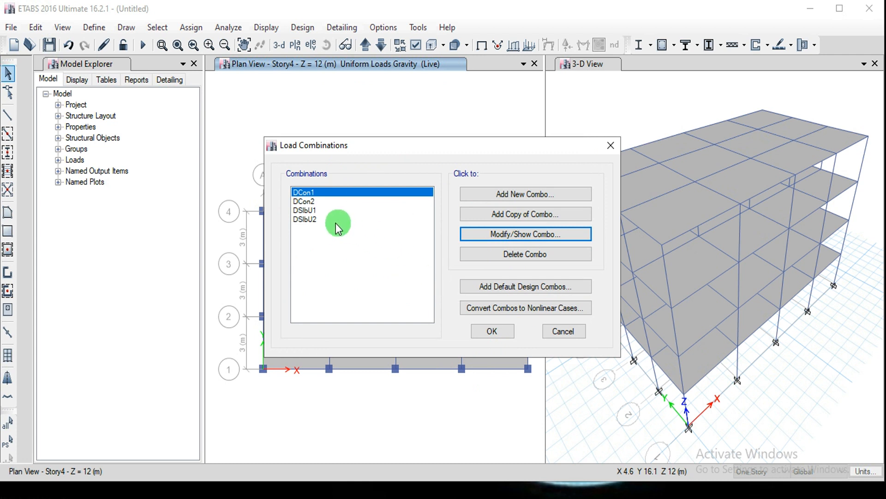
# Step: Check the available default design combination types without adding more, and accept the defined load combinations
pyautogui.click(303, 210)
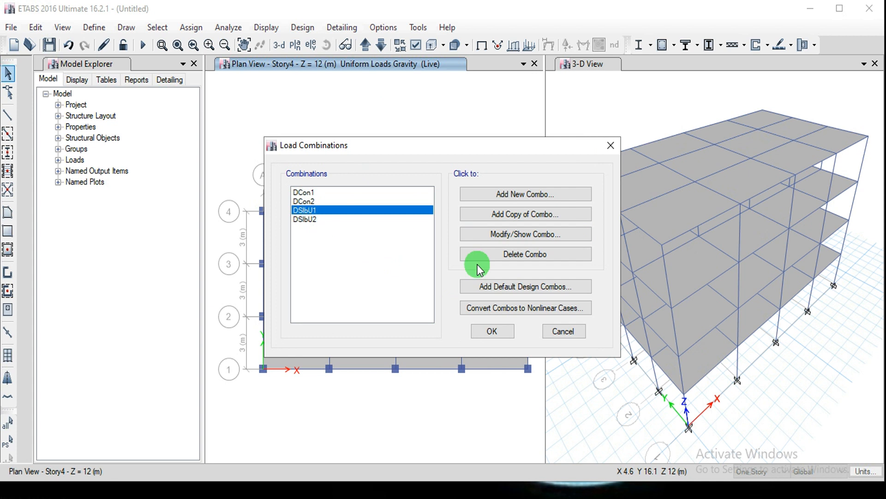
pyautogui.click(503, 284)
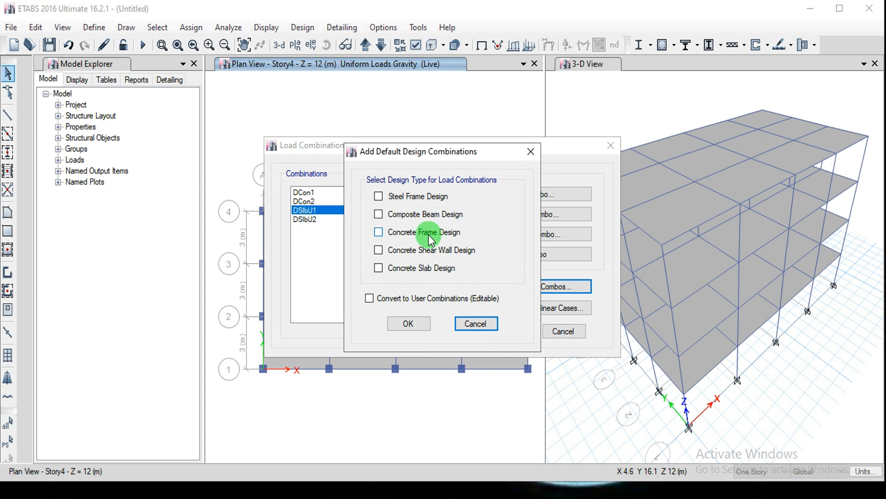
pyautogui.click(474, 323)
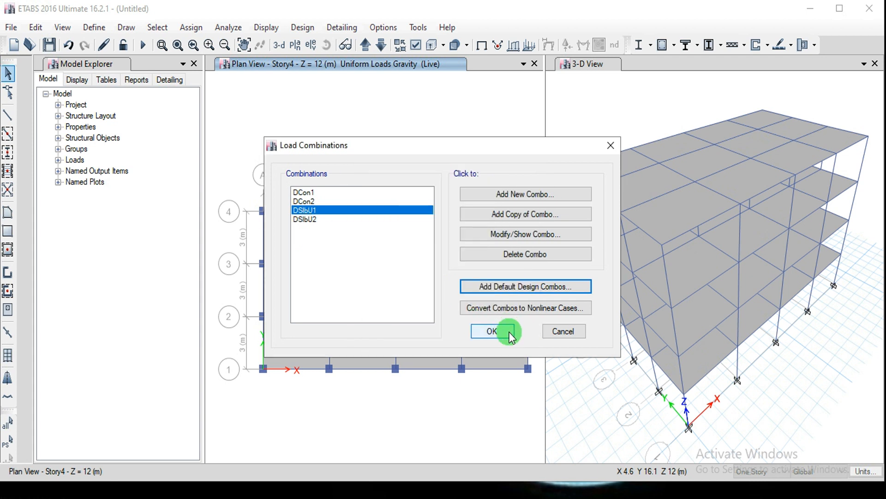
pyautogui.click(509, 332)
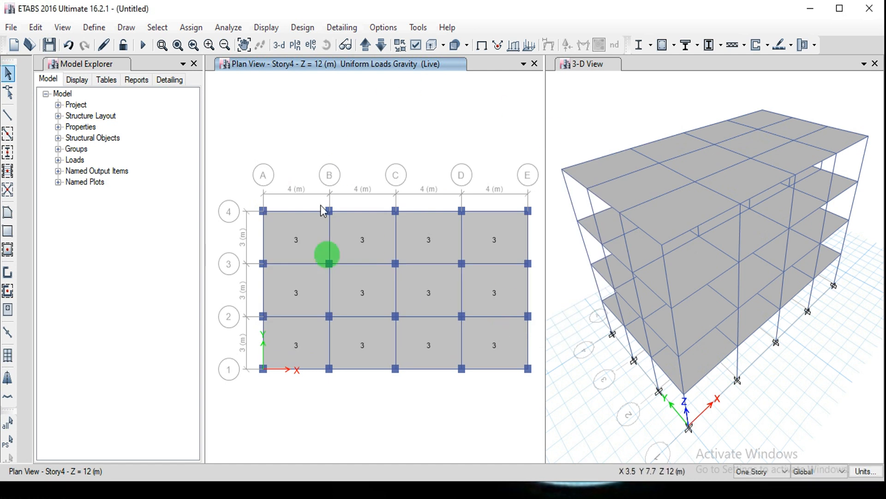